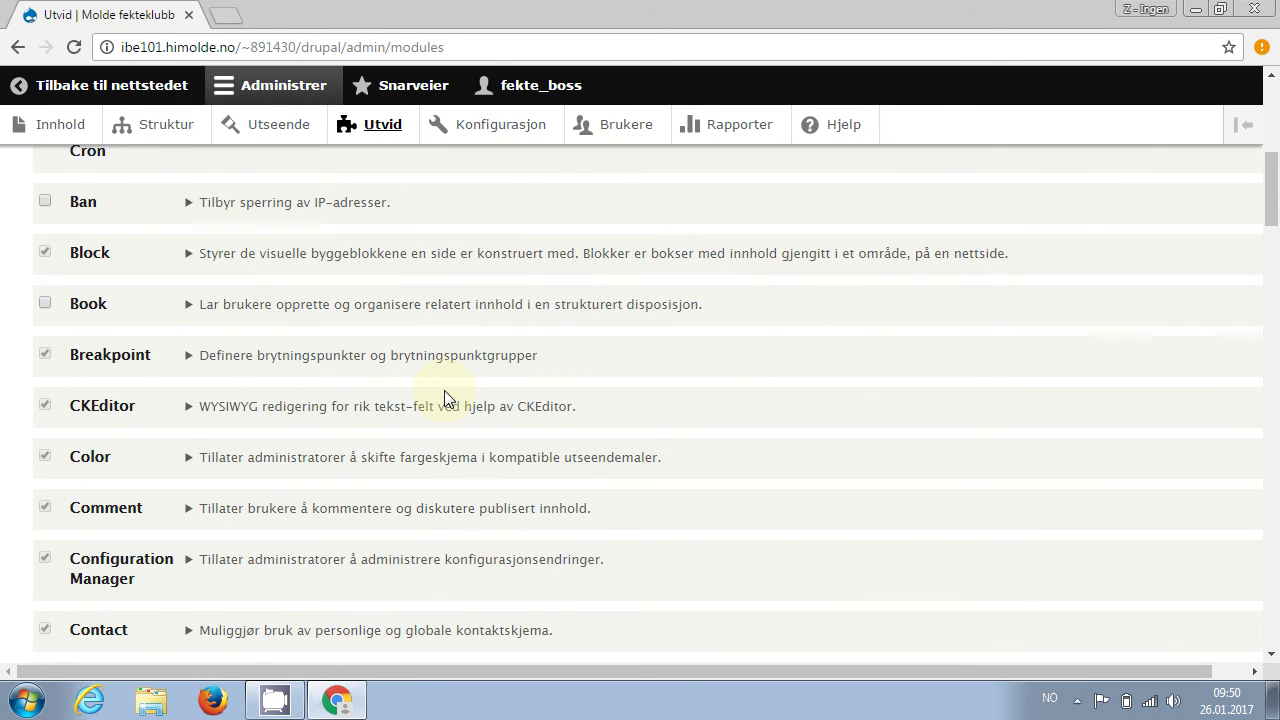
scroll(445, 395, "down", 5)
scroll(444, 390, "down", 1)
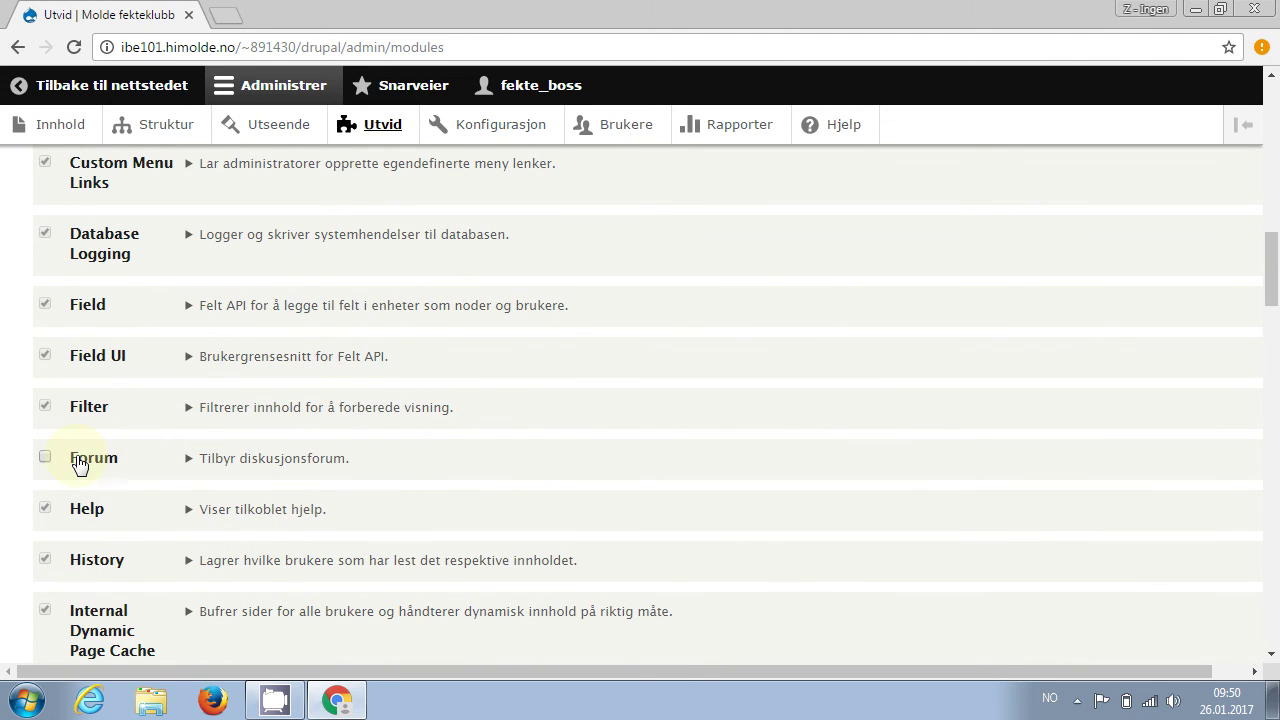
scroll(538, 426, "down", 5)
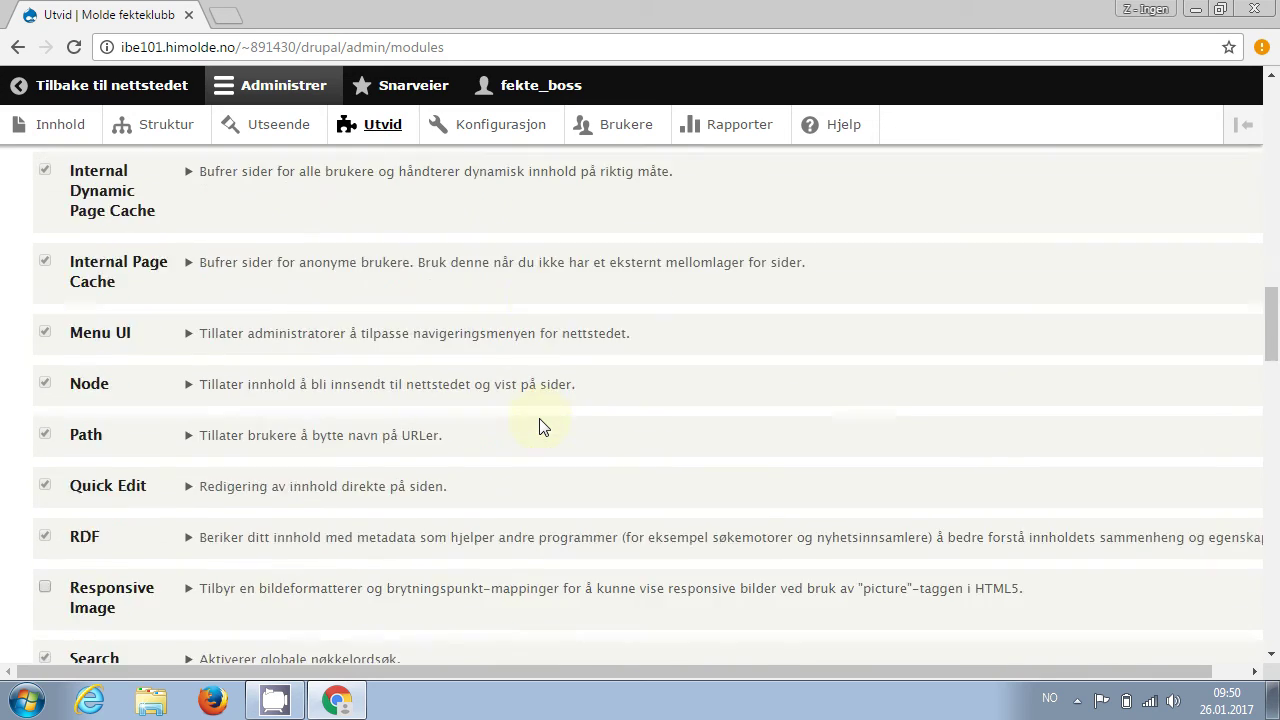
scroll(538, 426, "down", 2)
scroll(538, 426, "up", 1)
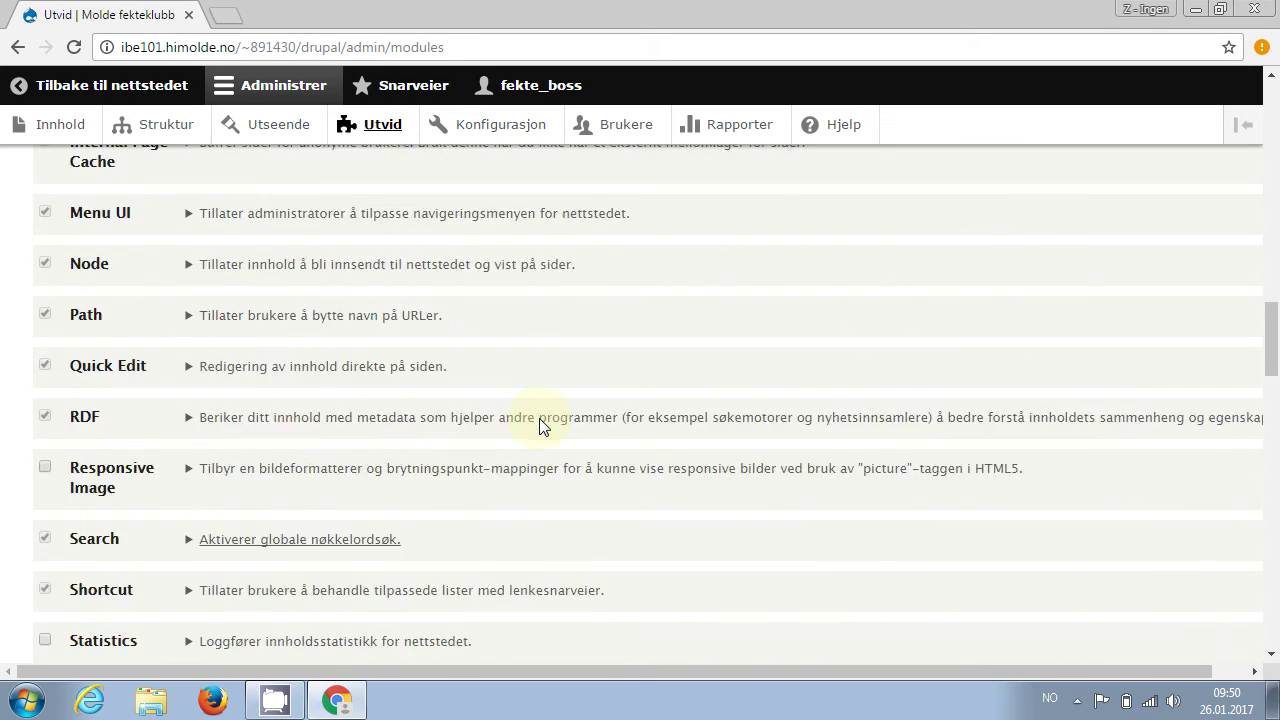
scroll(538, 426, "up", 10)
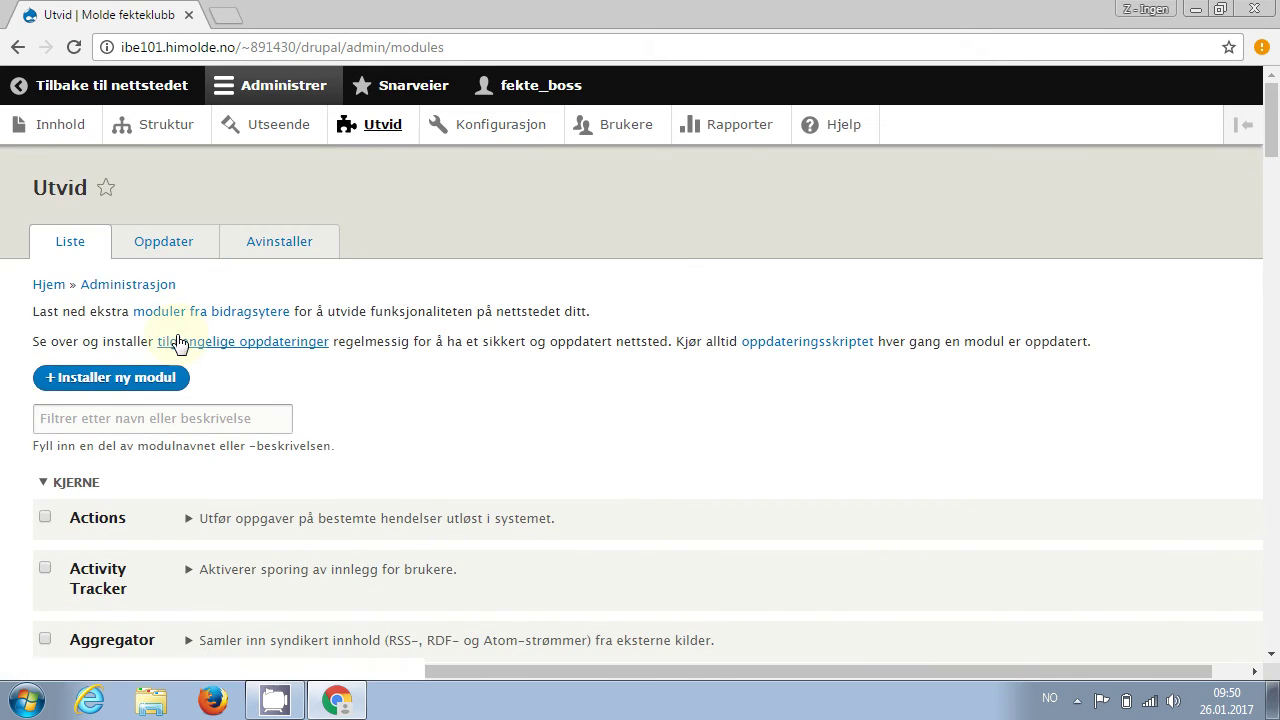
left_click(180, 415)
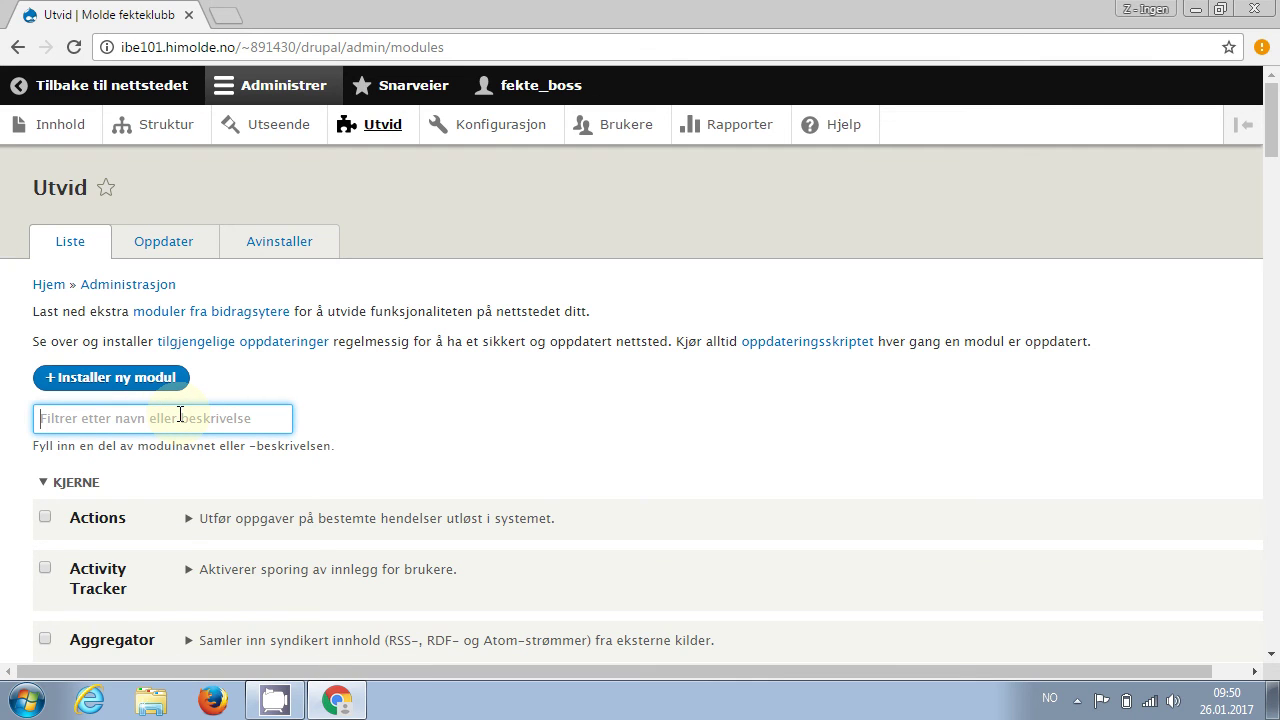
type("for")
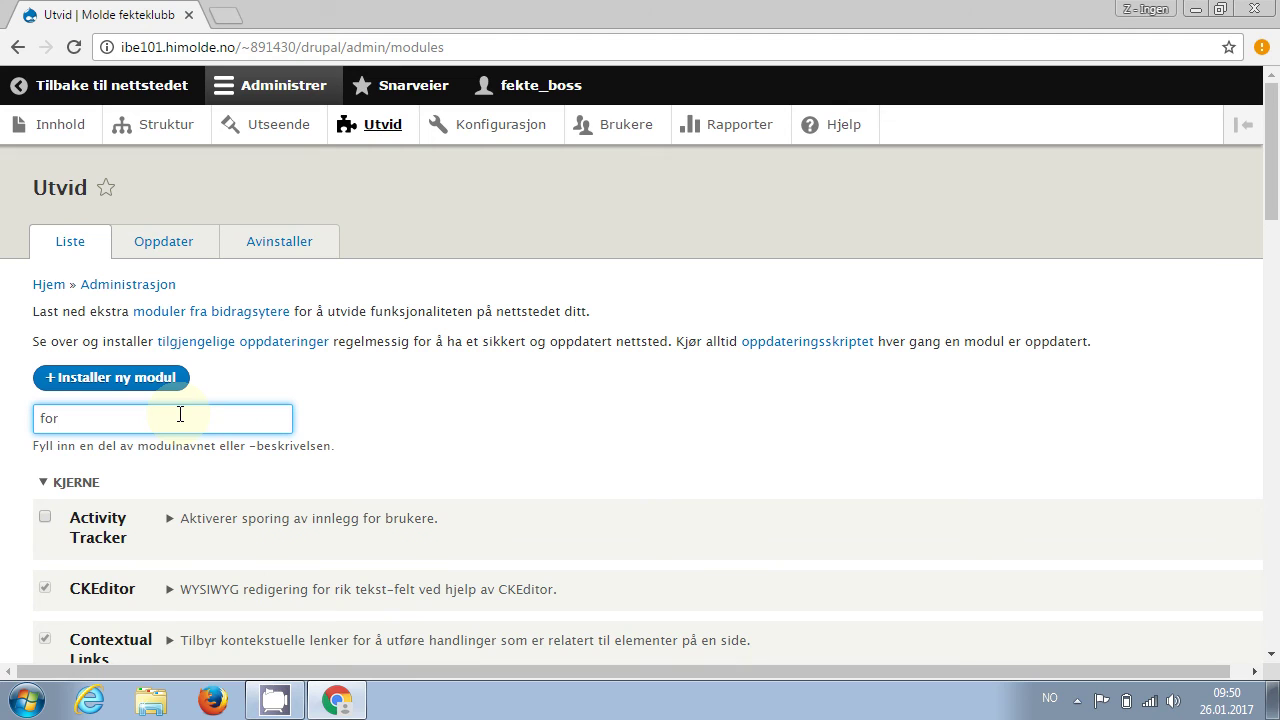
type("u")
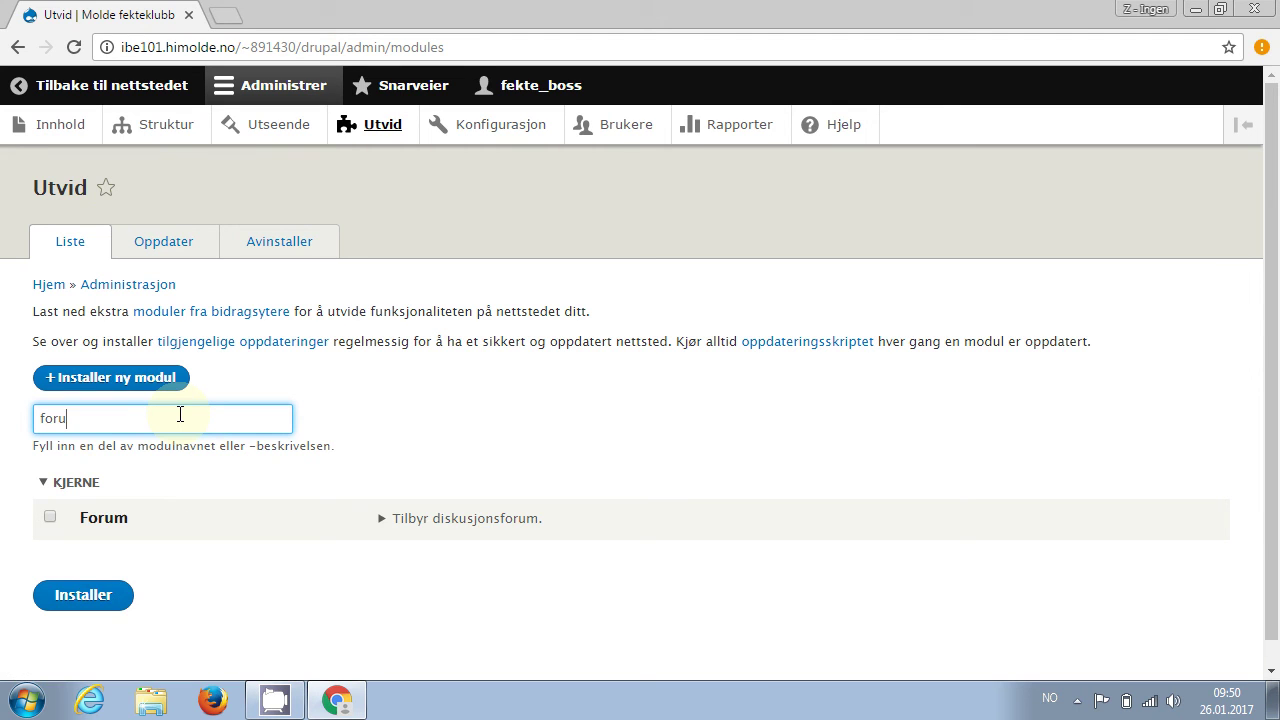
key("BackSpace")
key("BackSpace")
key("BackSpace")
key("BackSpace")
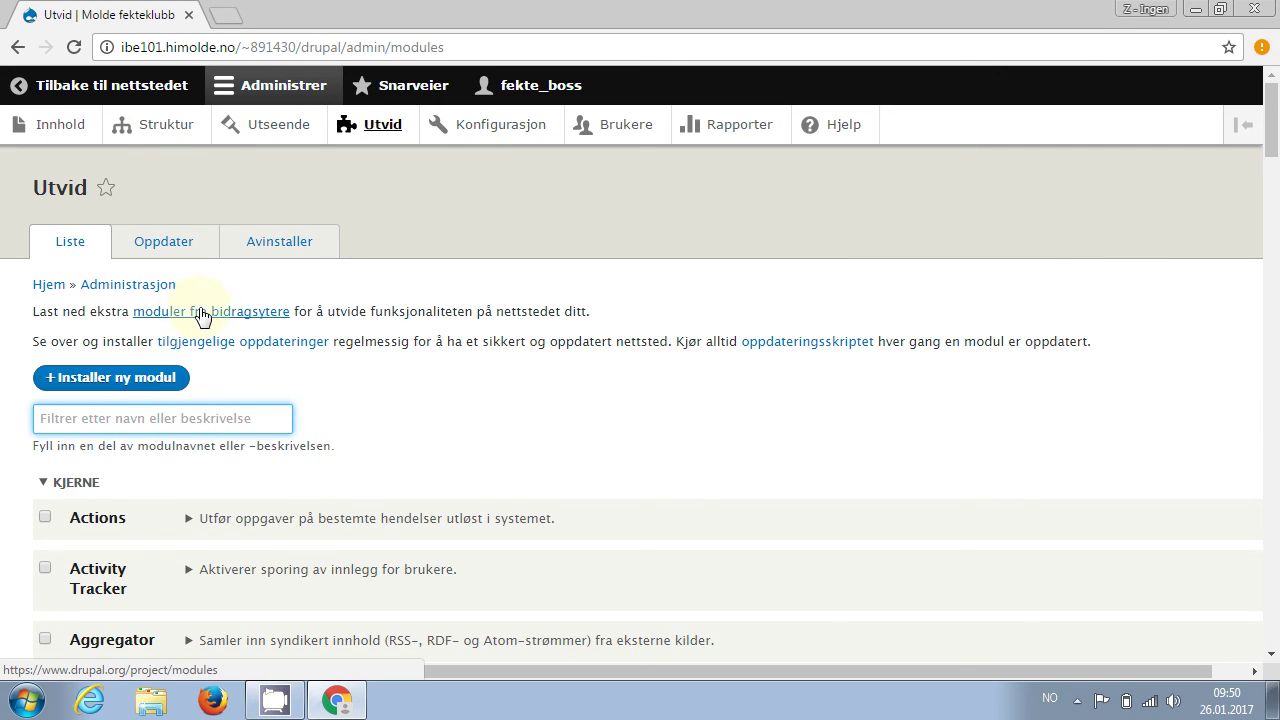
Open Drupal's Installer ny modul page and drupal.org's module directory in a second tab
left_click(154, 377)
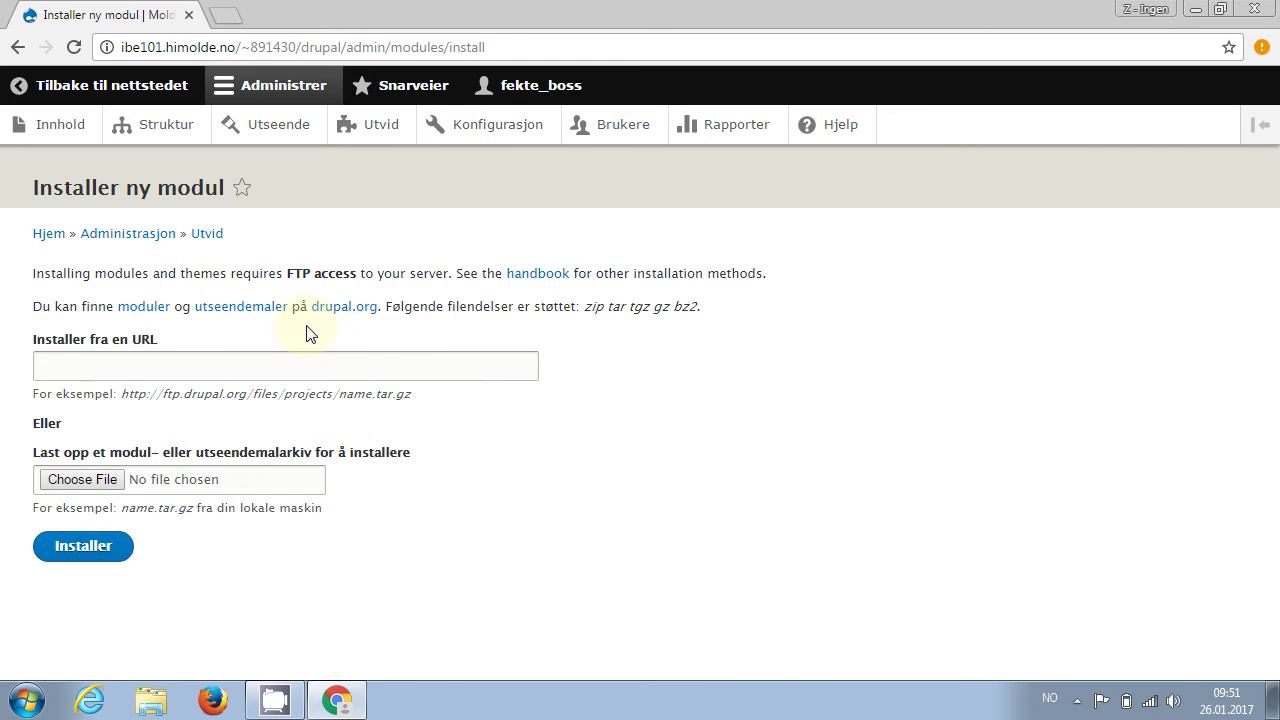
middle_click(146, 310)
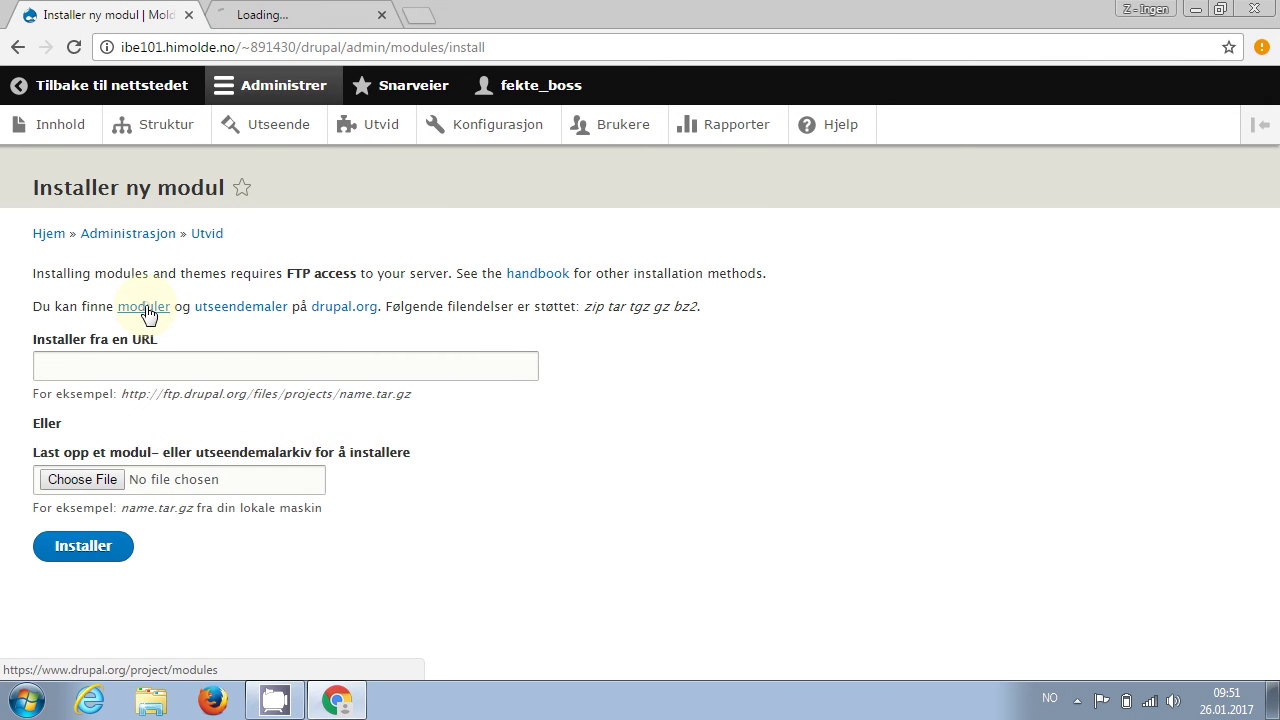
left_click(336, 14)
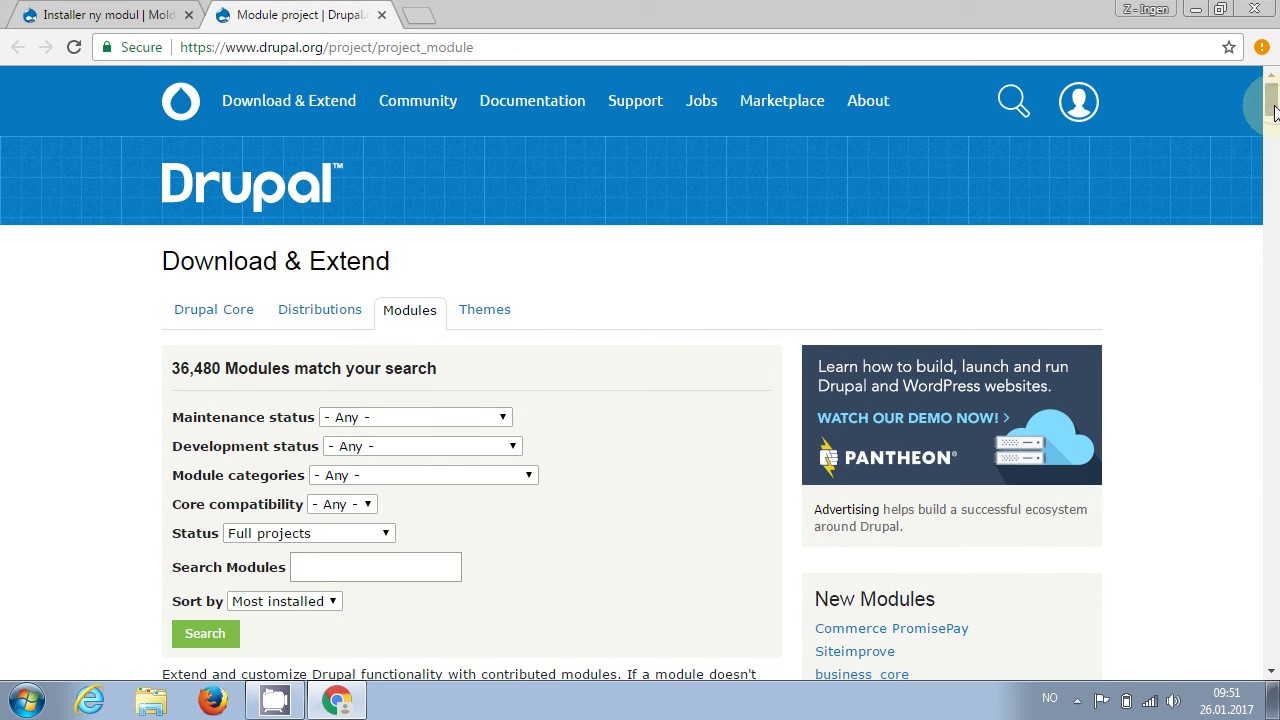
Search drupal.org modules for 'administration' with core compatibility limited to 8.x
left_click_drag(1271, 104, 1271, 126)
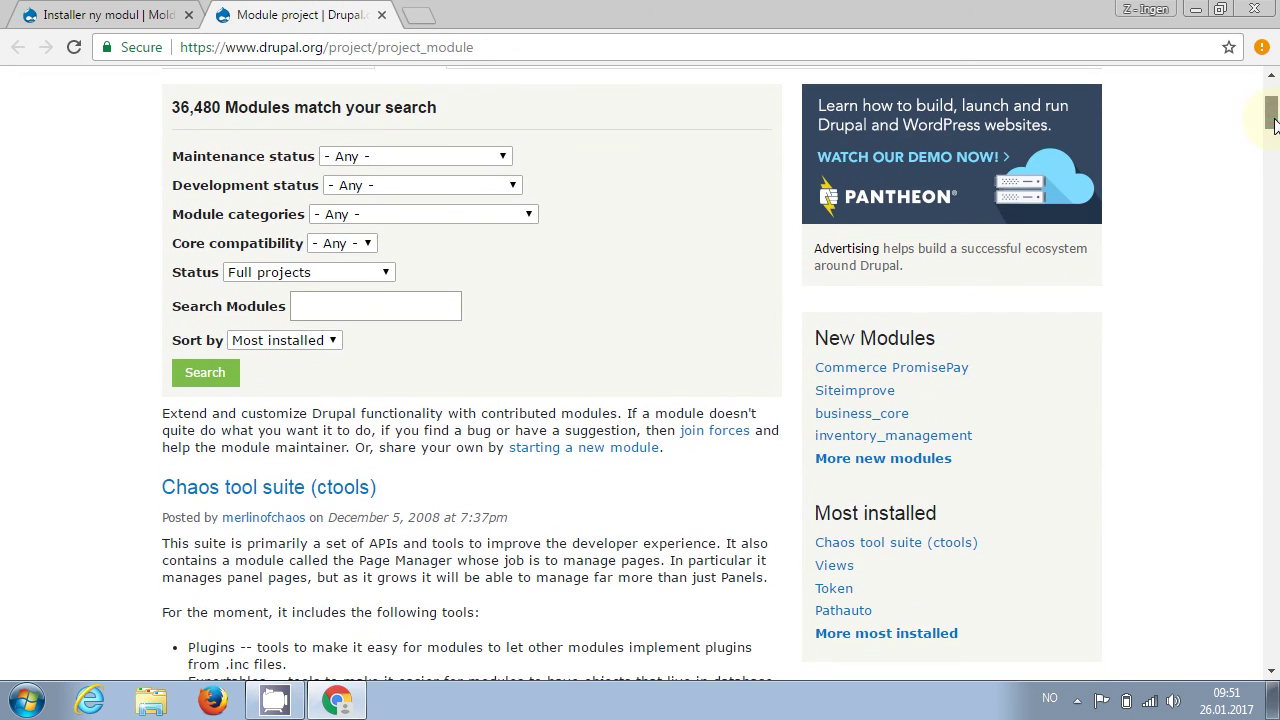
left_click(393, 306)
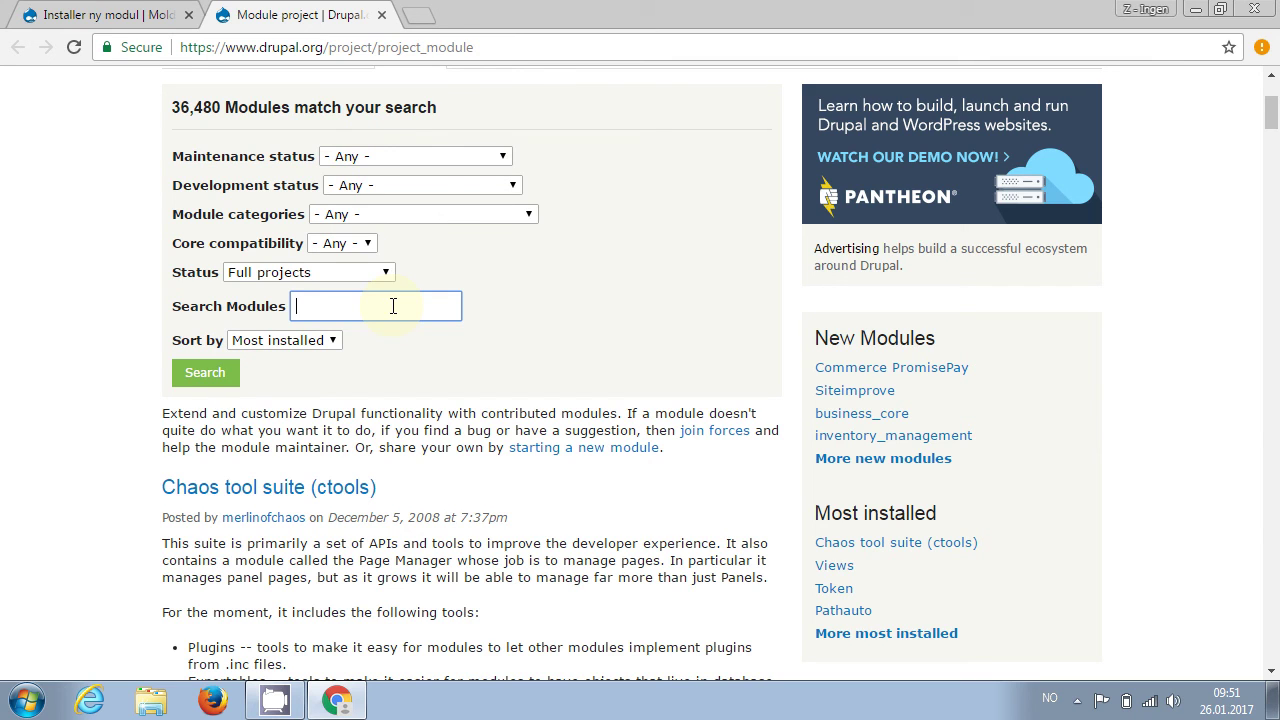
type("administration")
left_click(365, 243)
left_click(335, 291)
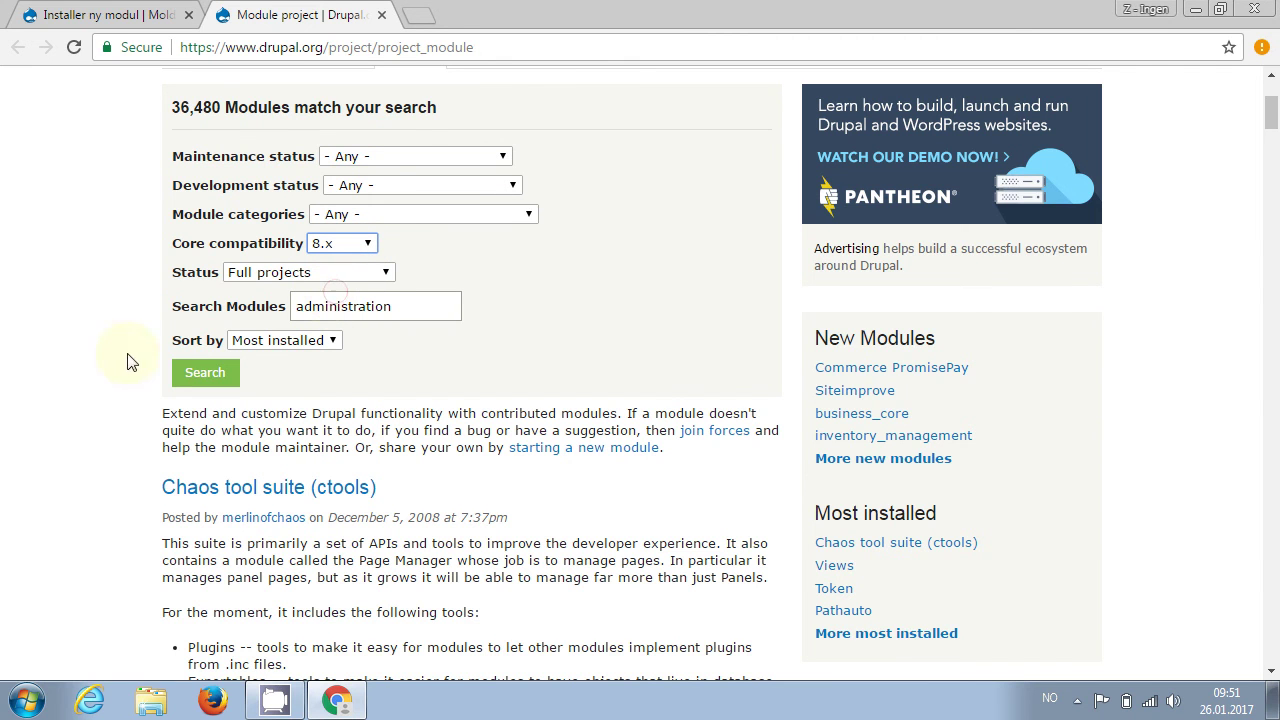
left_click(200, 381)
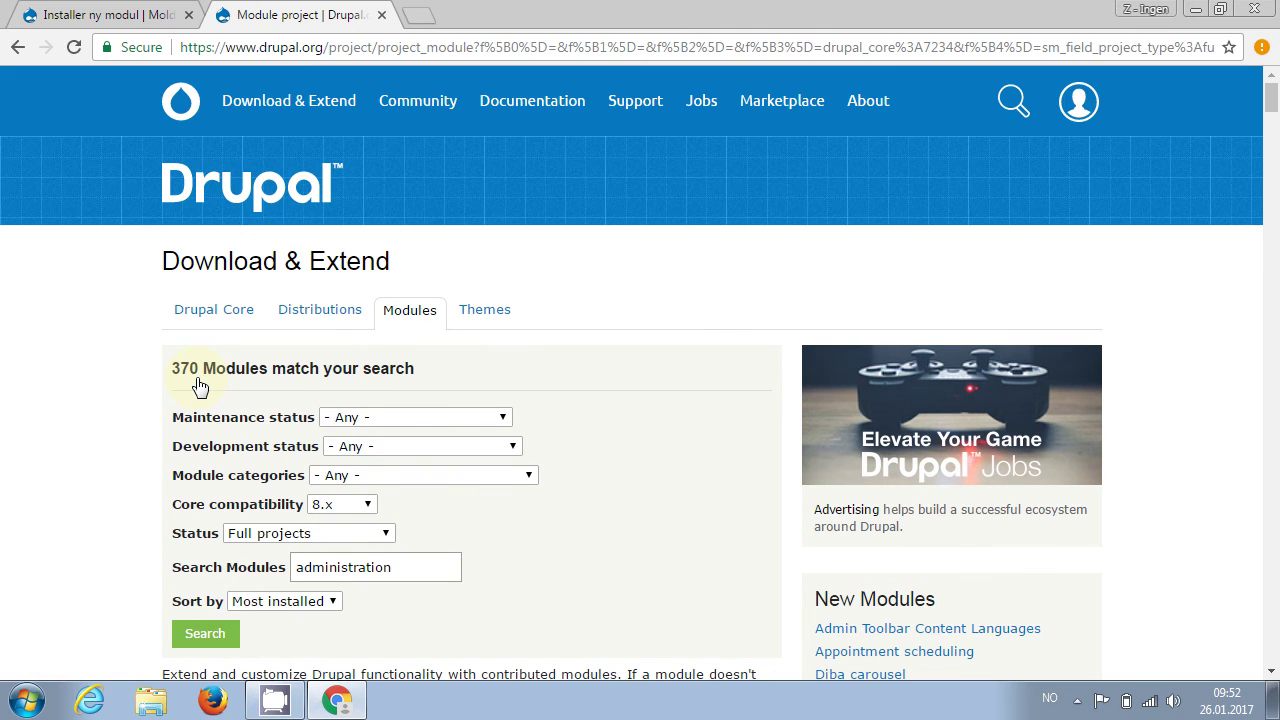
scroll(200, 386, "down", 3)
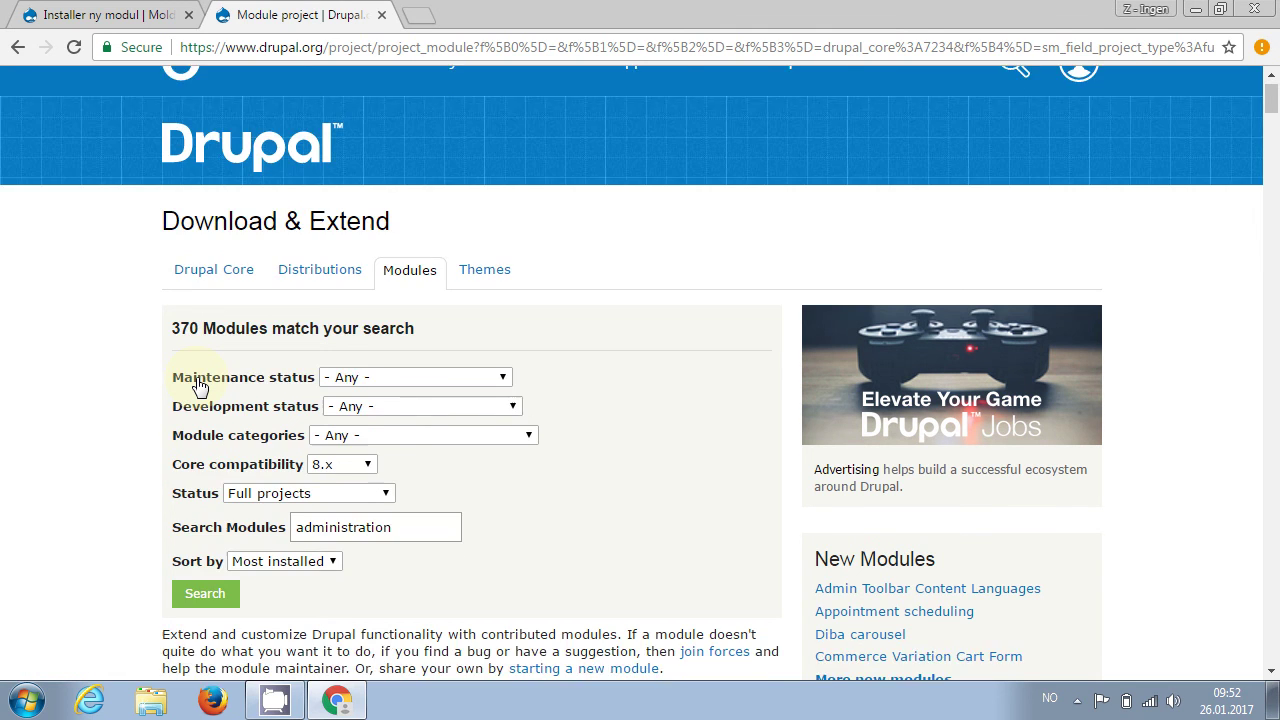
scroll(200, 386, "down", 1)
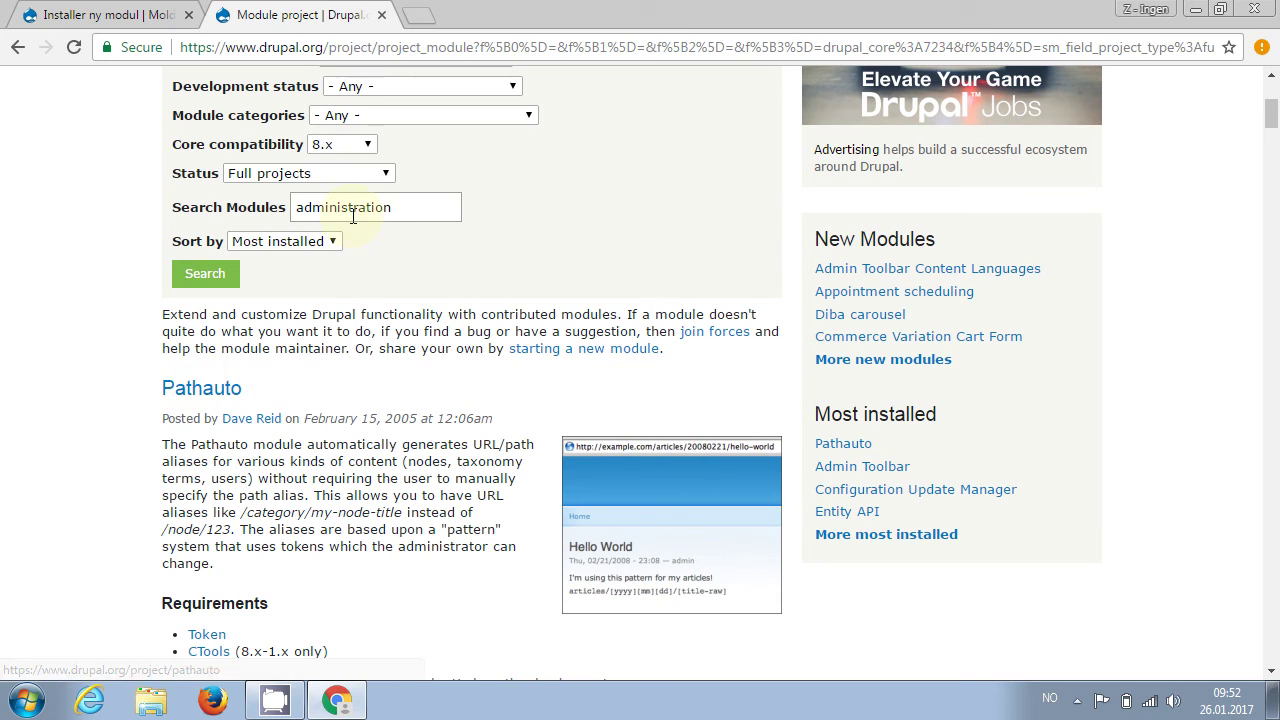
Re-sort the results by title and scroll down to the Admin Toolbar entry
left_click(330, 243)
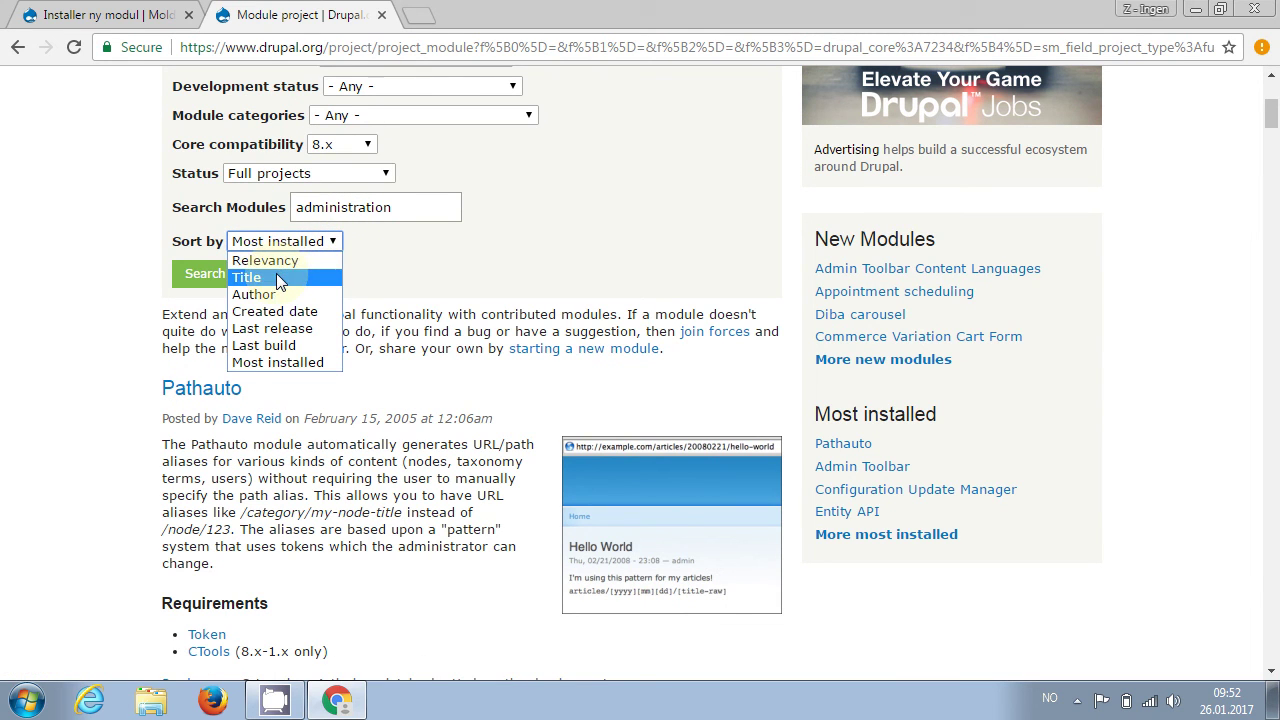
left_click(276, 279)
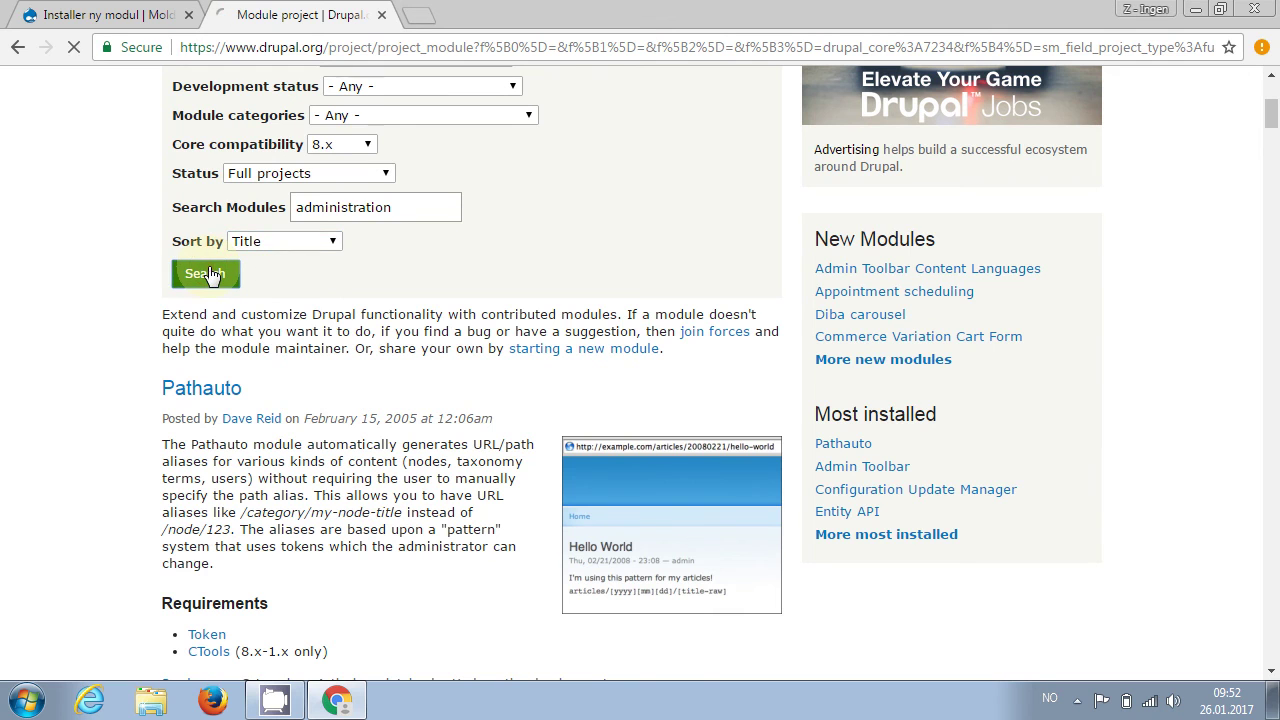
left_click(207, 274)
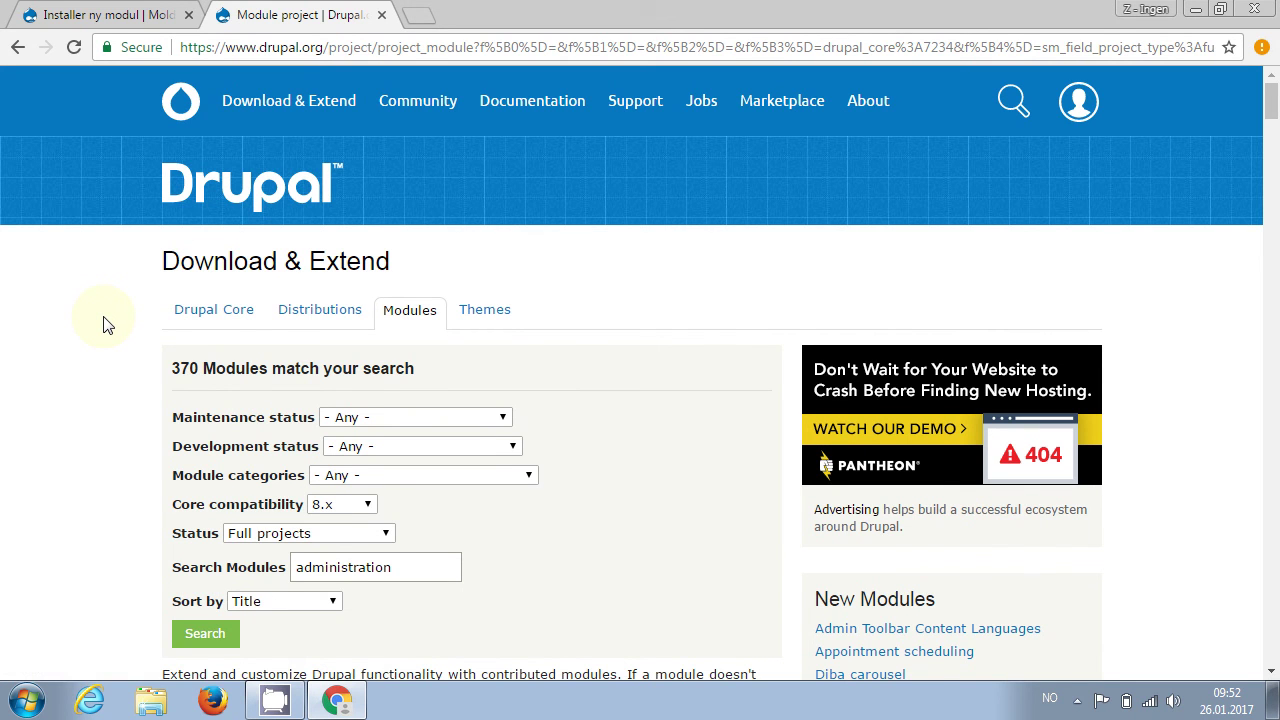
scroll(107, 325, "down", 6)
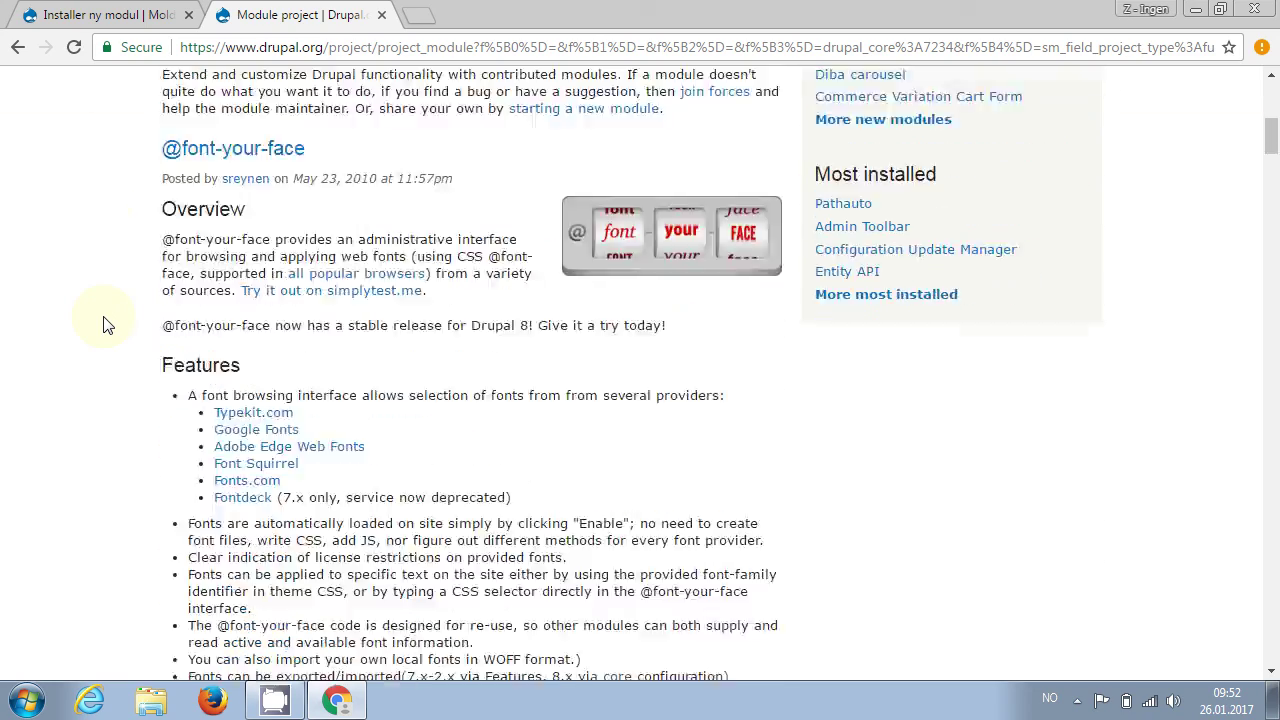
scroll(107, 325, "down", 7)
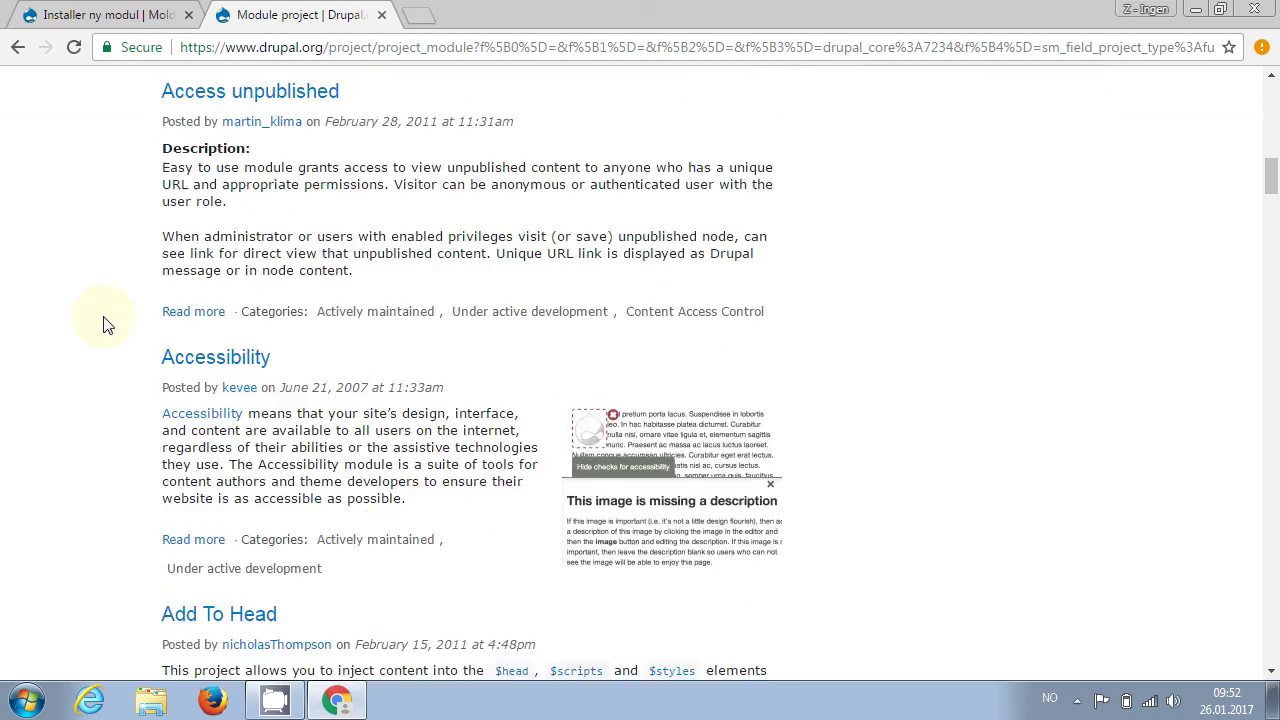
scroll(107, 325, "down", 4)
scroll(107, 325, "down", 4)
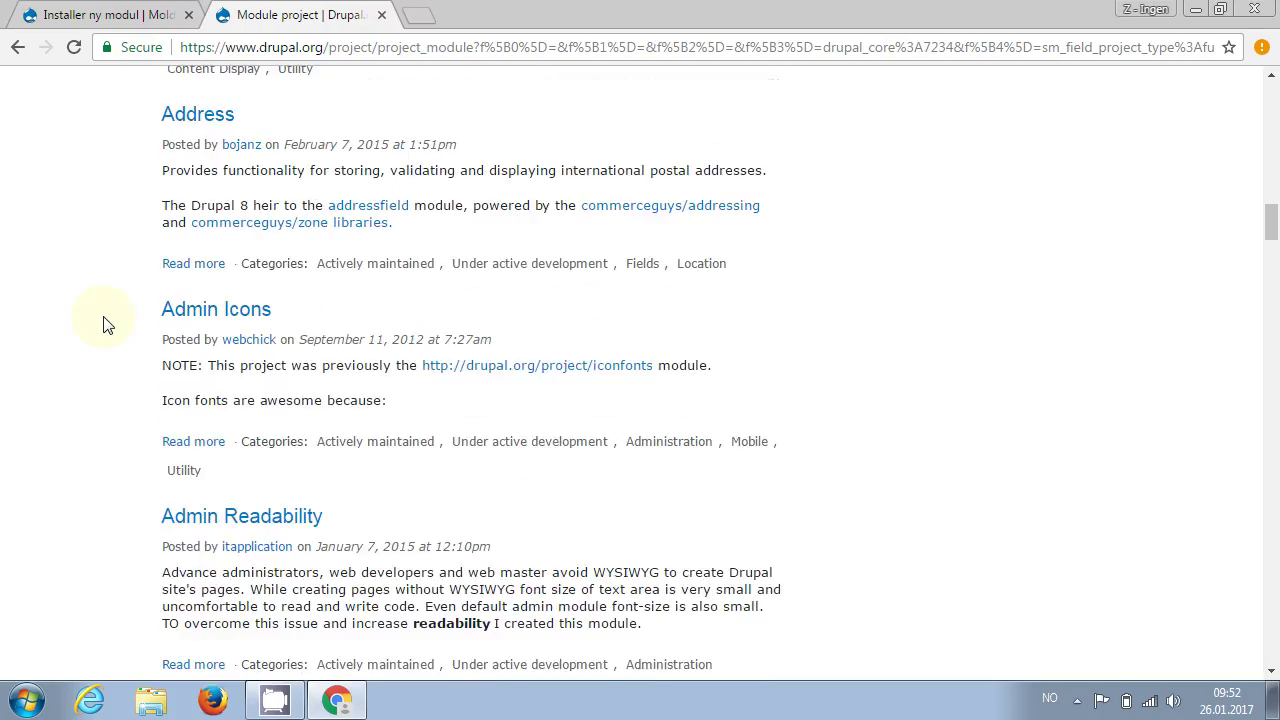
scroll(107, 325, "down", 4)
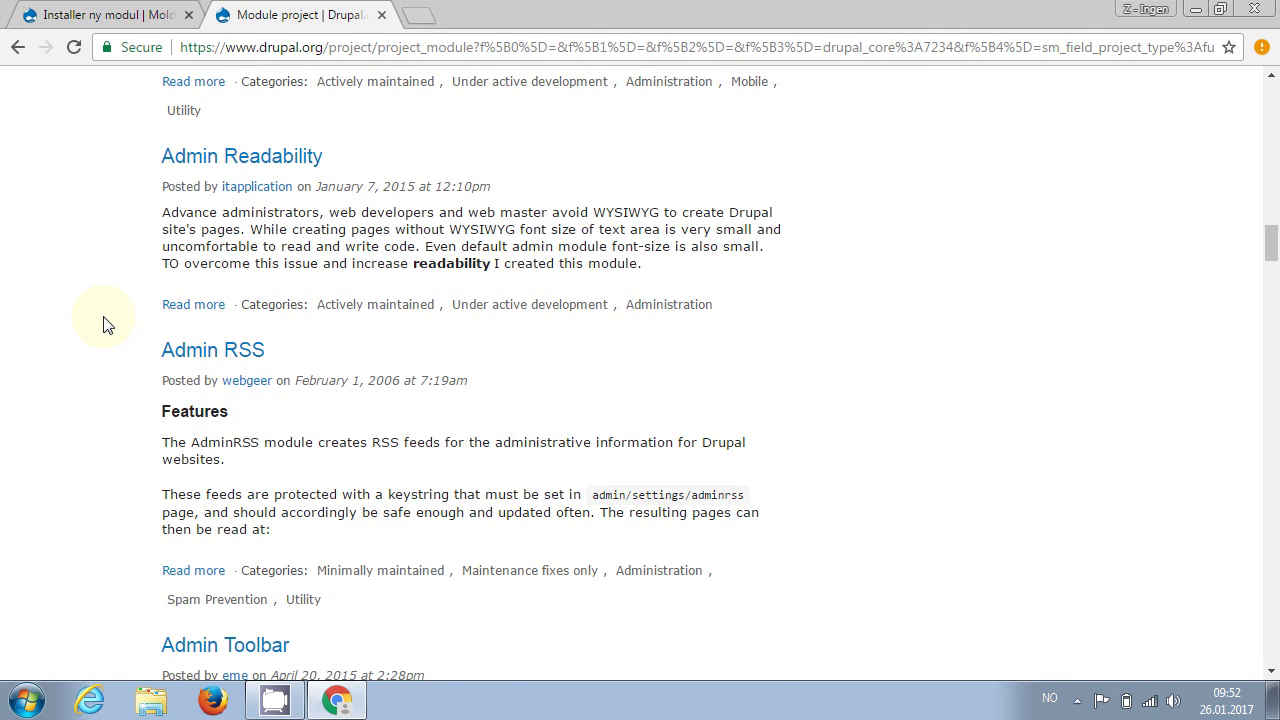
scroll(107, 325, "down", 4)
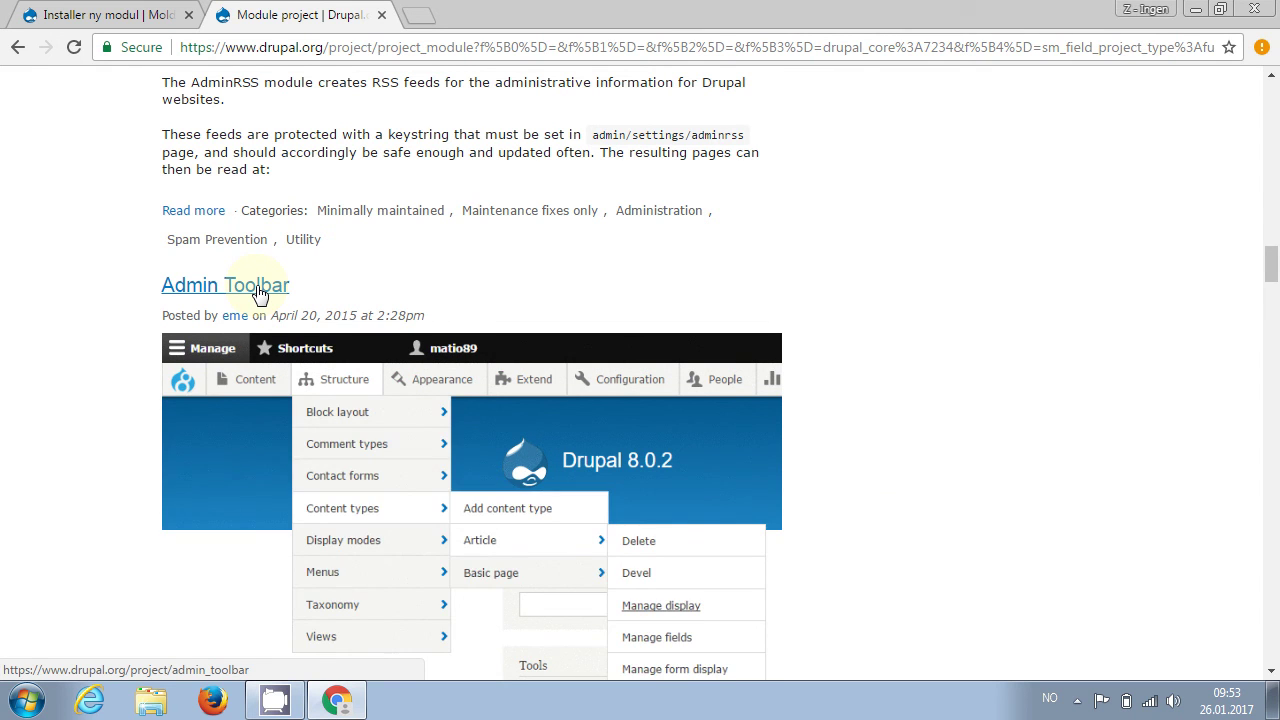
Open the Admin Toolbar project page and copy the 8.x-1.18 zip download link
left_click(258, 292)
scroll(258, 292, "down", 1)
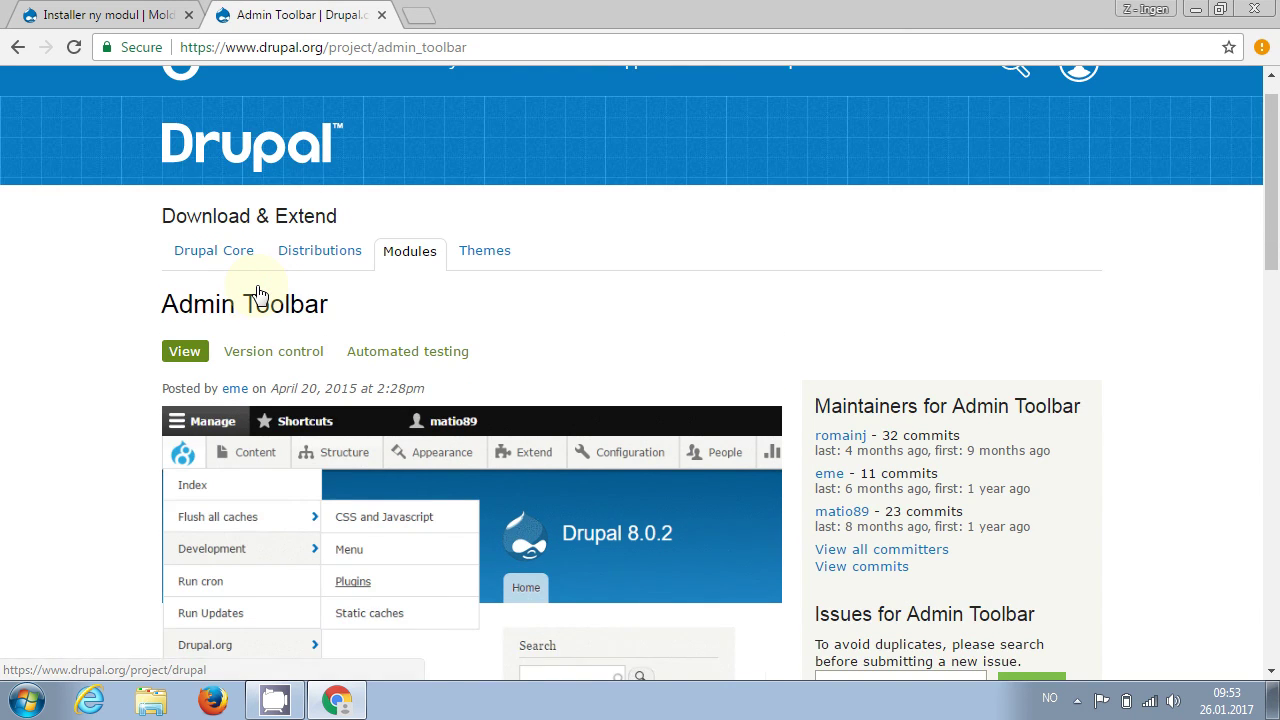
scroll(258, 292, "up", 1)
scroll(258, 292, "down", 2)
scroll(258, 292, "down", 12)
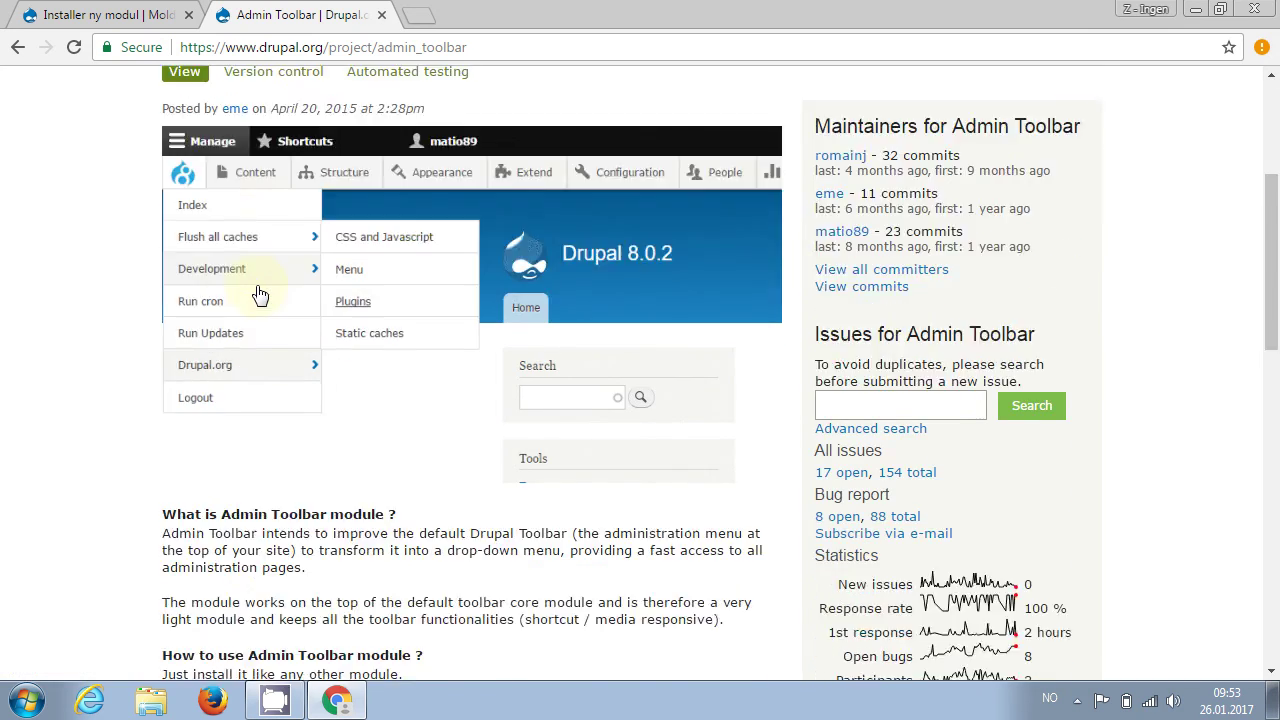
scroll(258, 292, "down", 1)
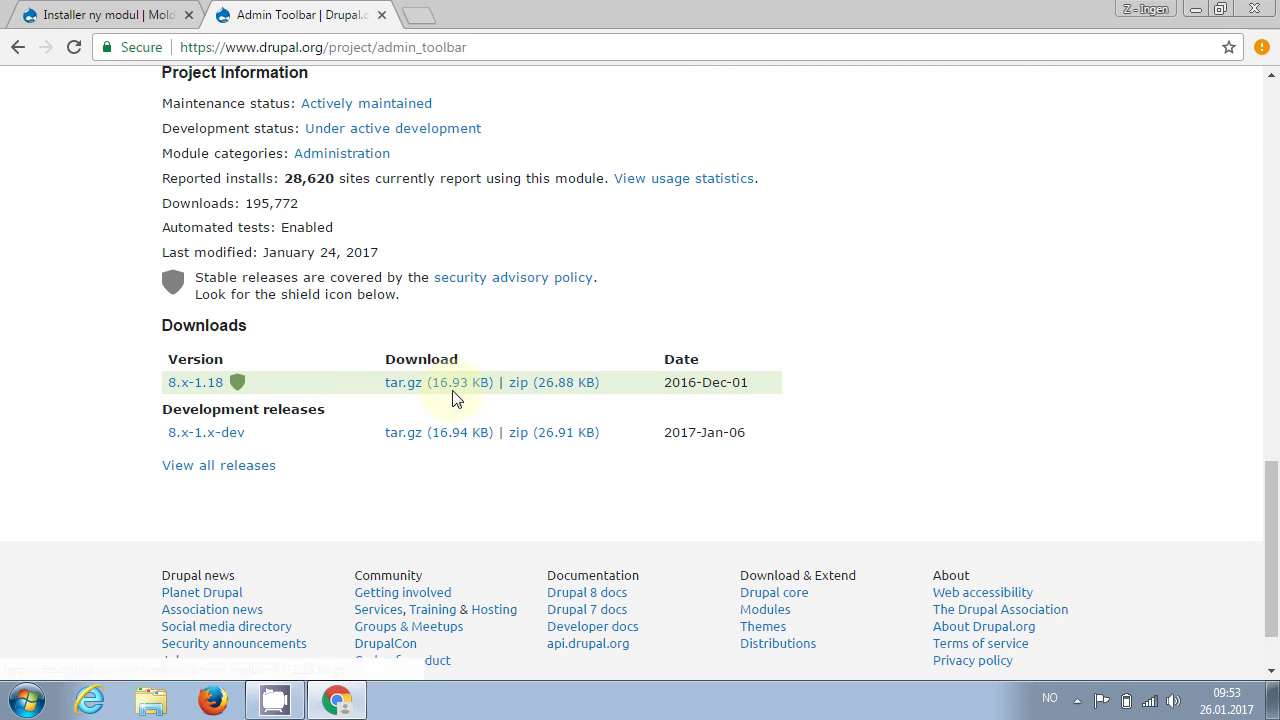
right_click(534, 390)
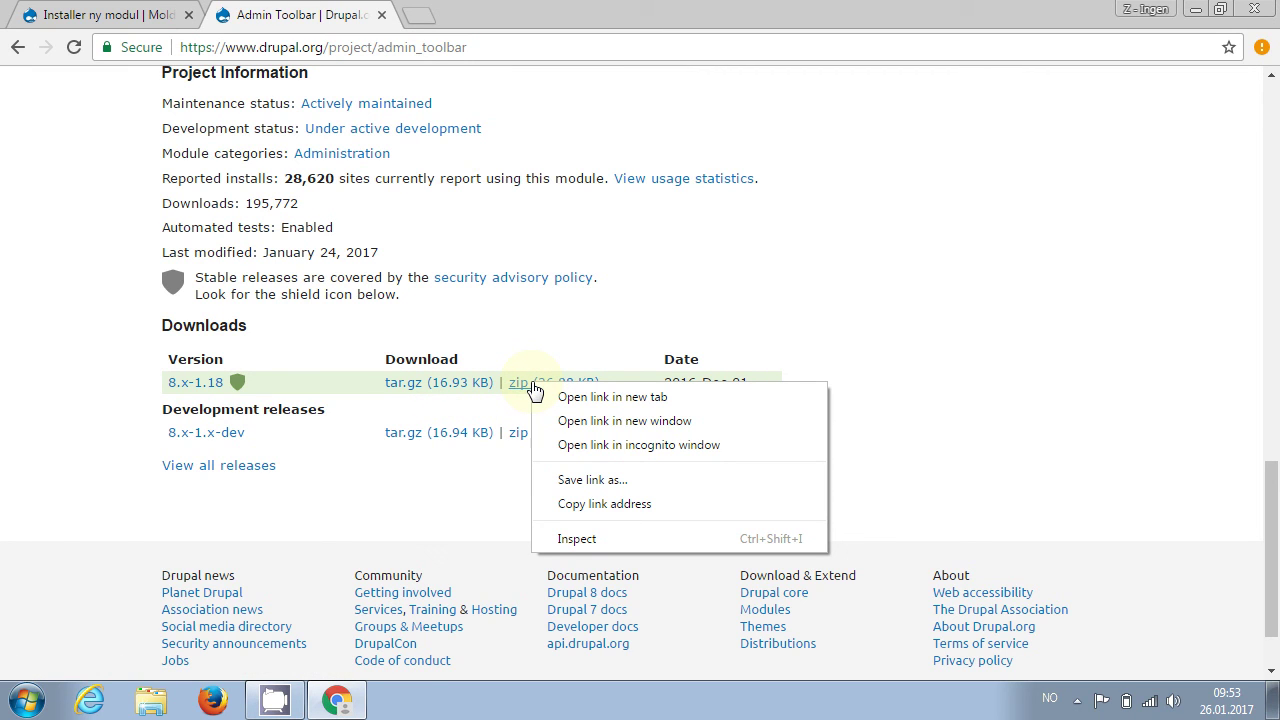
left_click(619, 510)
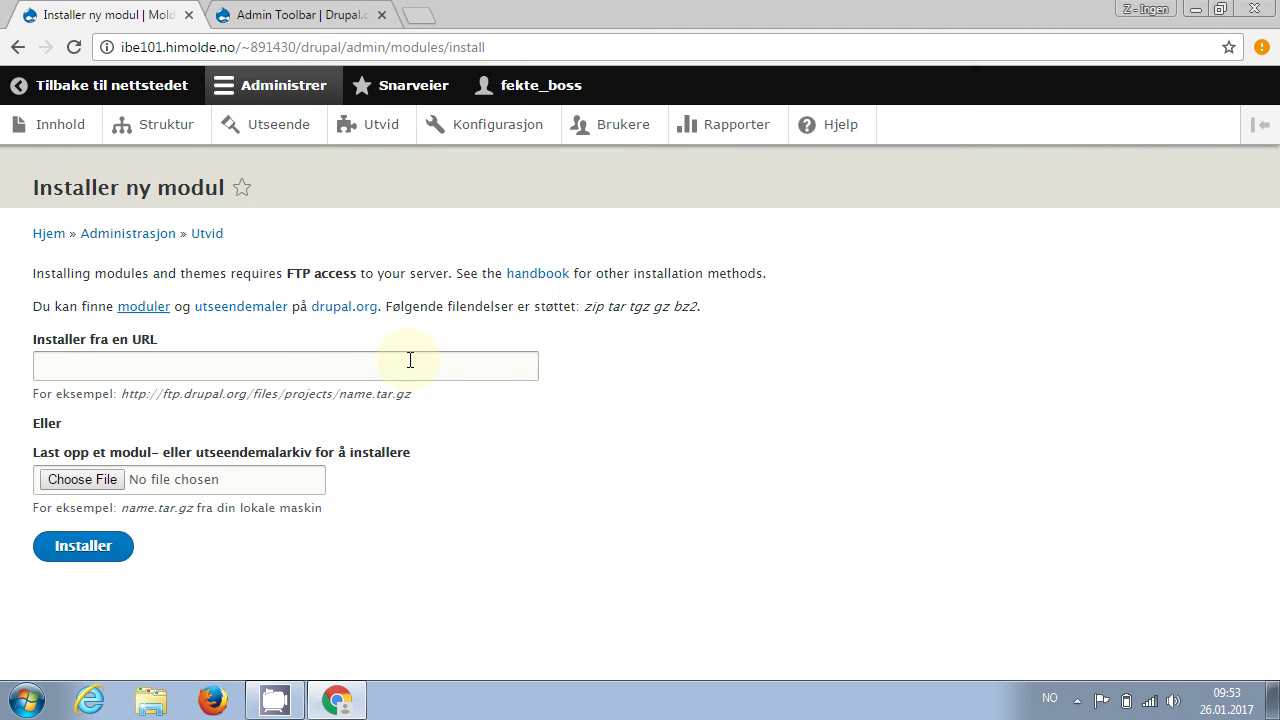
Paste the Admin Toolbar 8.x-1.18 zip URL into 'Installer fra en URL' and submit it
left_click(408, 368)
key("ctrl+v")
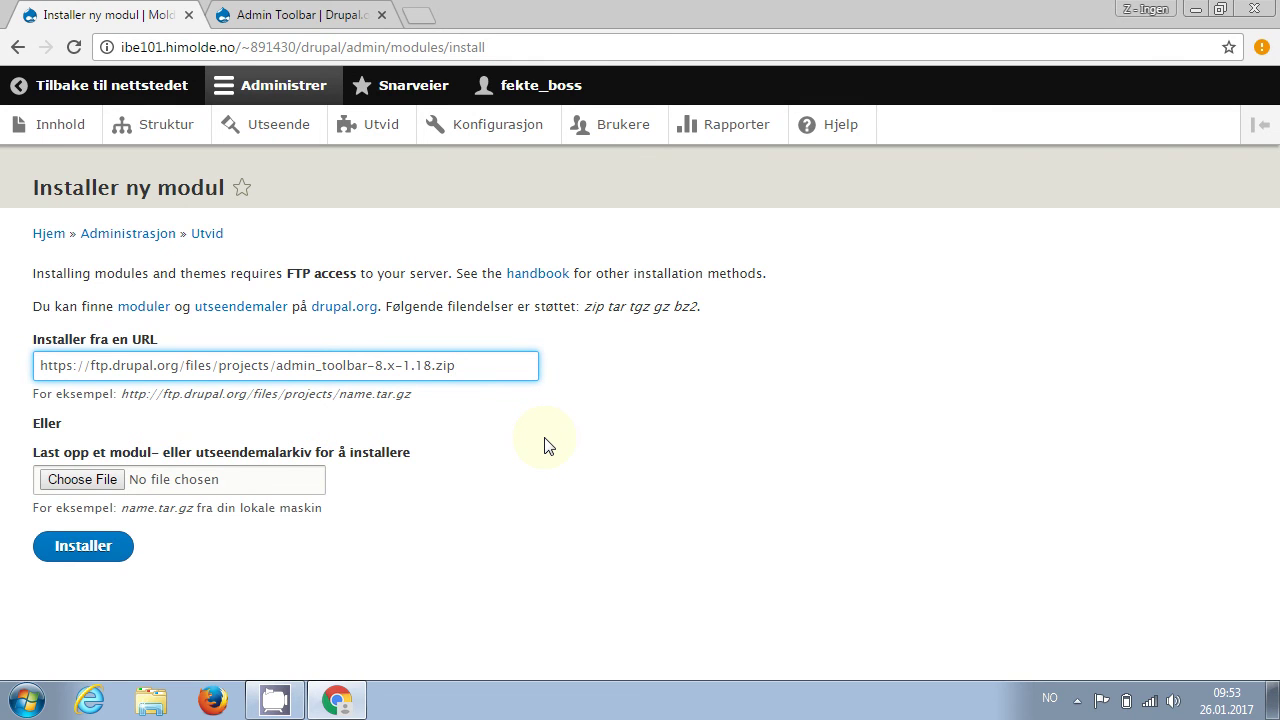
left_click(85, 548)
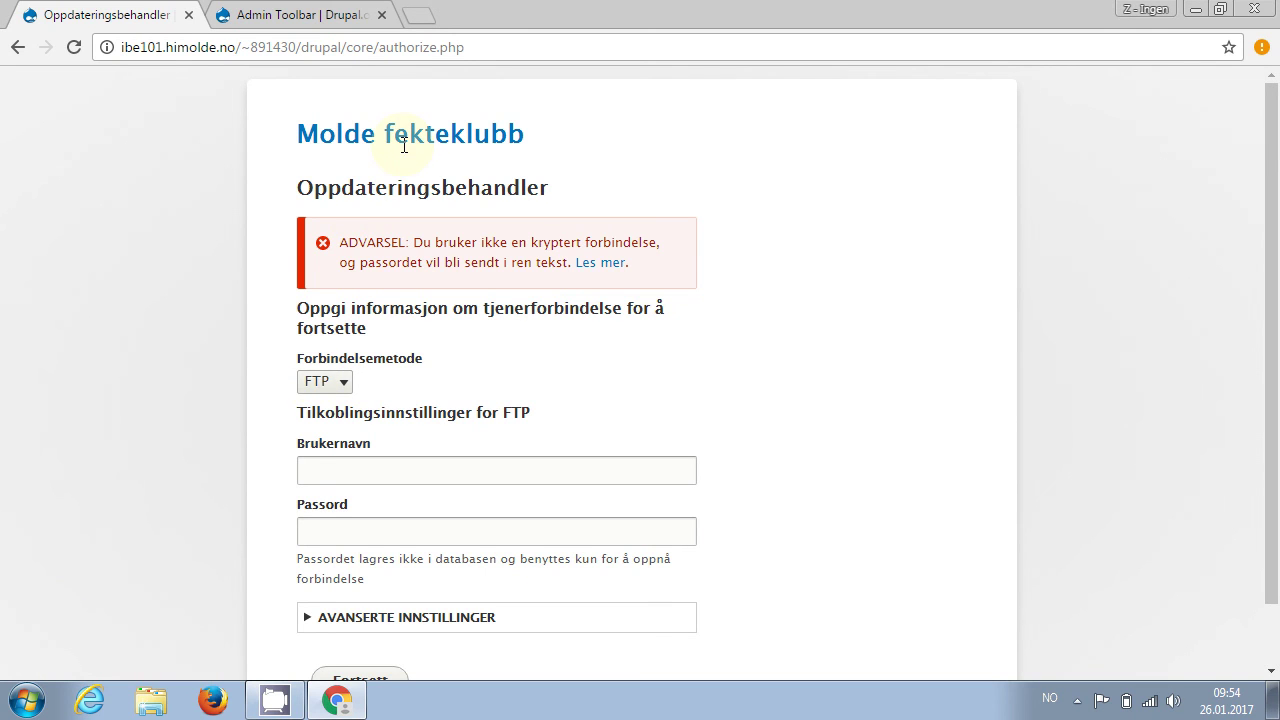
left_click(481, 47)
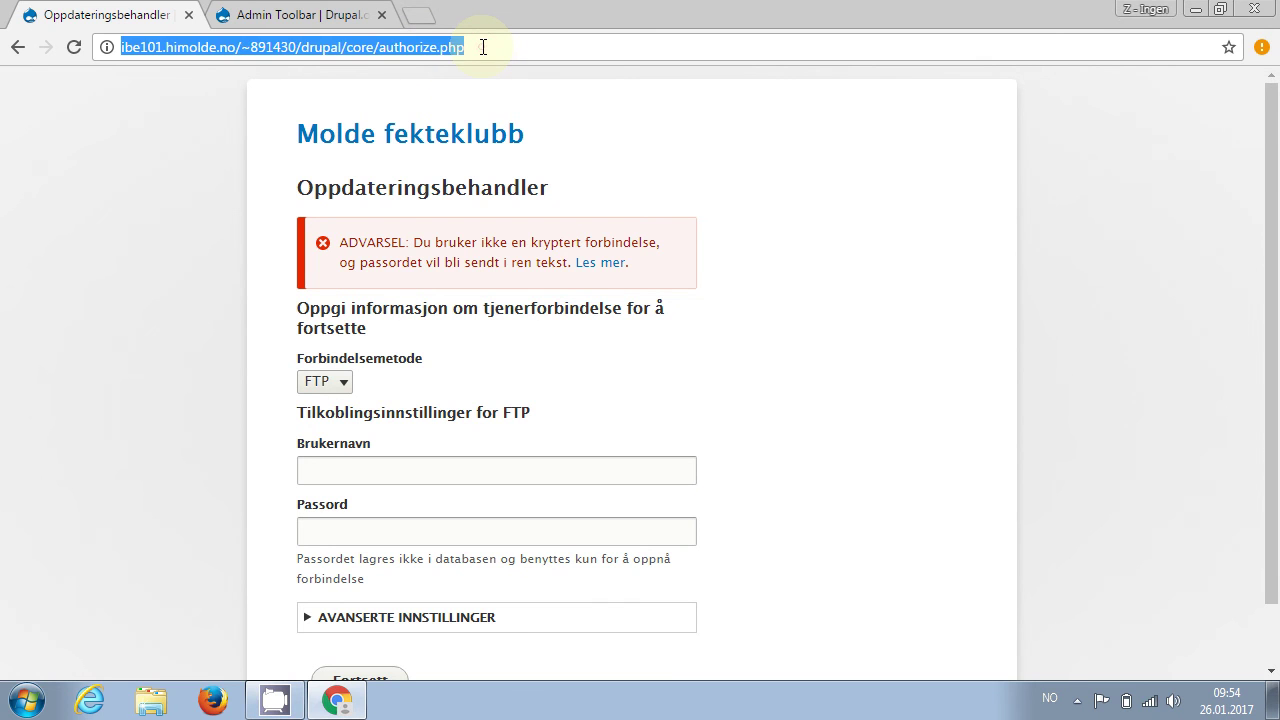
left_click(483, 47)
Trim the address back to the site root .../drupal/ and load the front page
key("BackSpace")
key("BackSpace")
key("BackSpace")
key("BackSpace")
key("BackSpace")
key("BackSpace")
key("BackSpace")
key("BackSpace")
key("BackSpace")
key("BackSpace")
key("BackSpace")
key("BackSpace")
key("BackSpace")
key("BackSpace")
key("BackSpace")
key("BackSpace")
key("BackSpace")
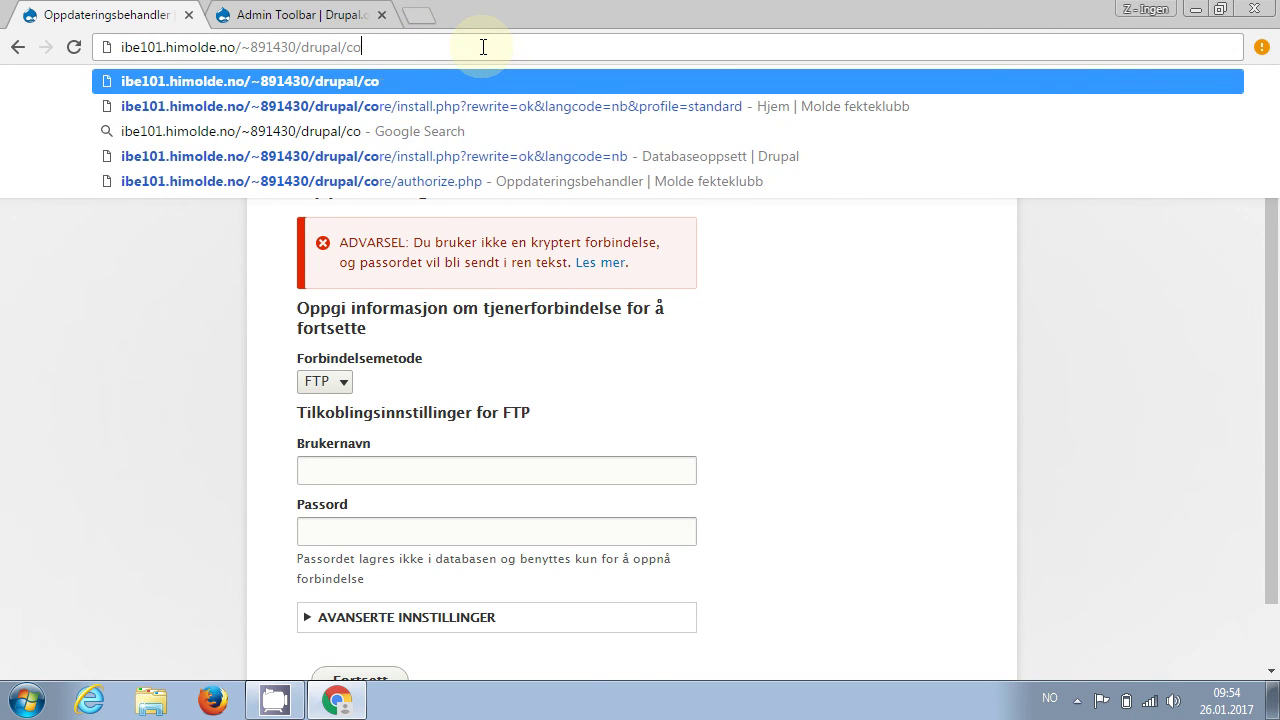
key("BackSpace")
key("Return")
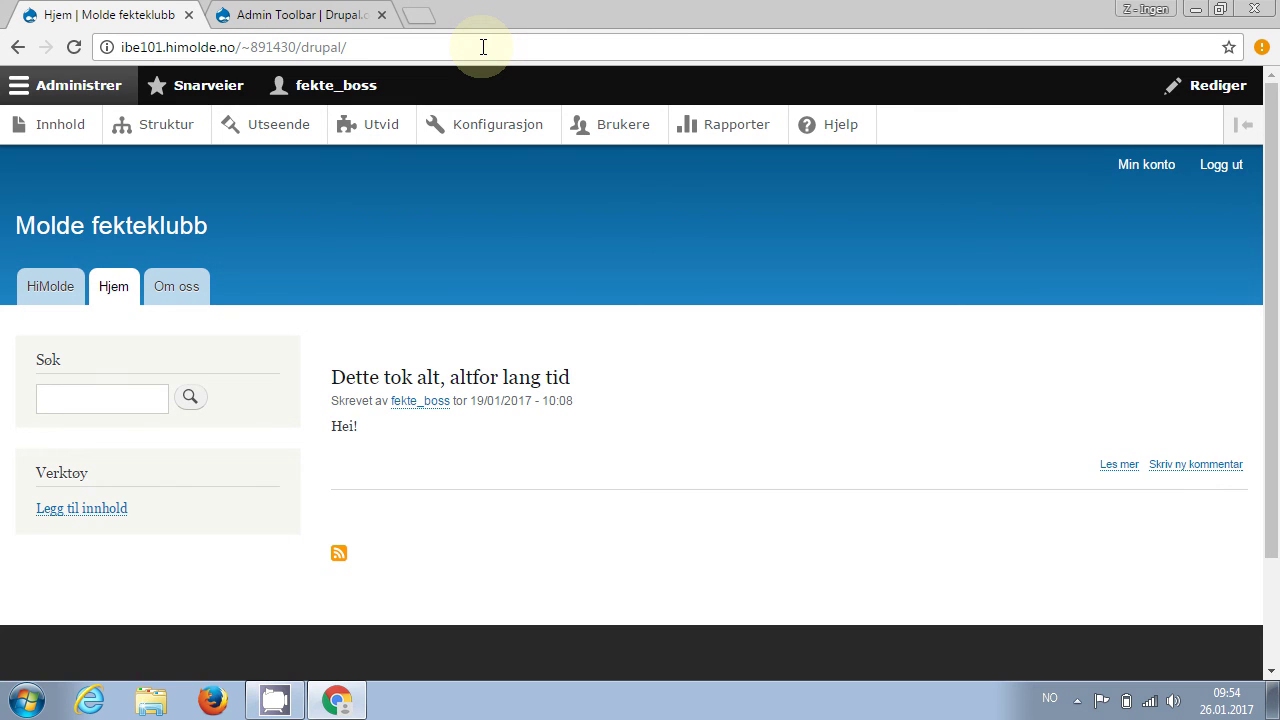
left_click(483, 47)
left_click(483, 47)
key("Home")
type("https")
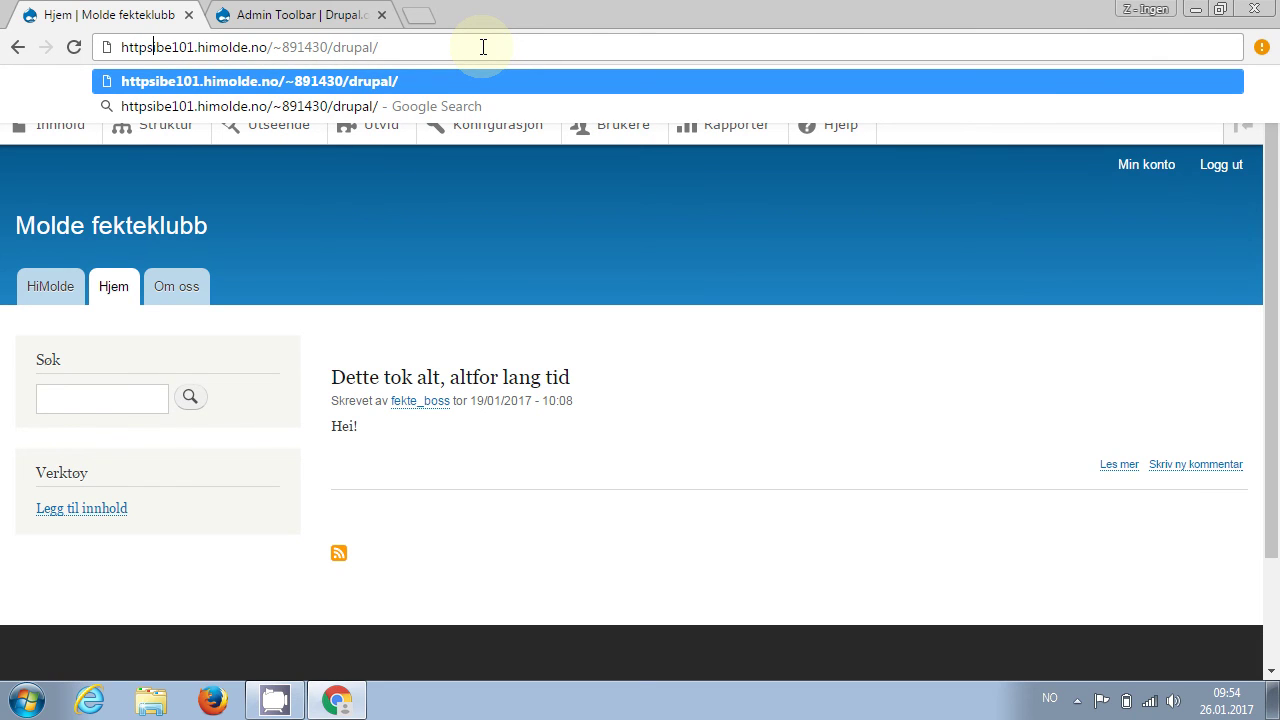
type("://")
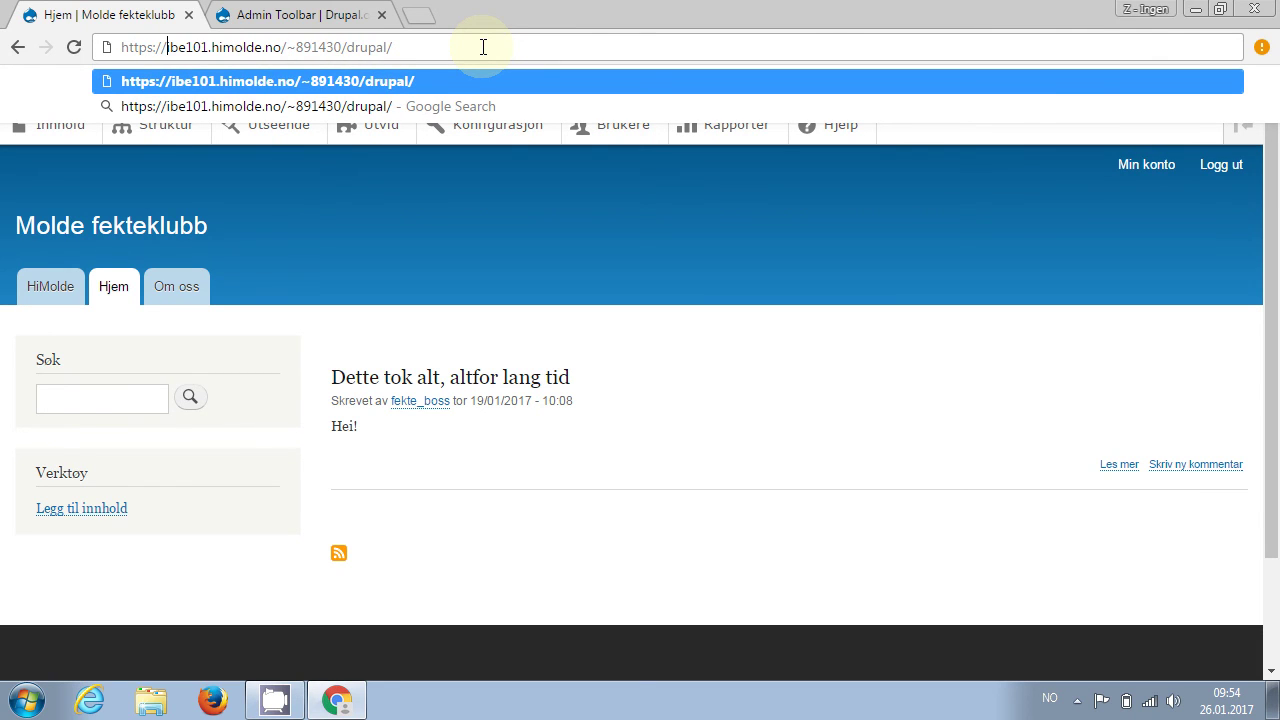
key("Return")
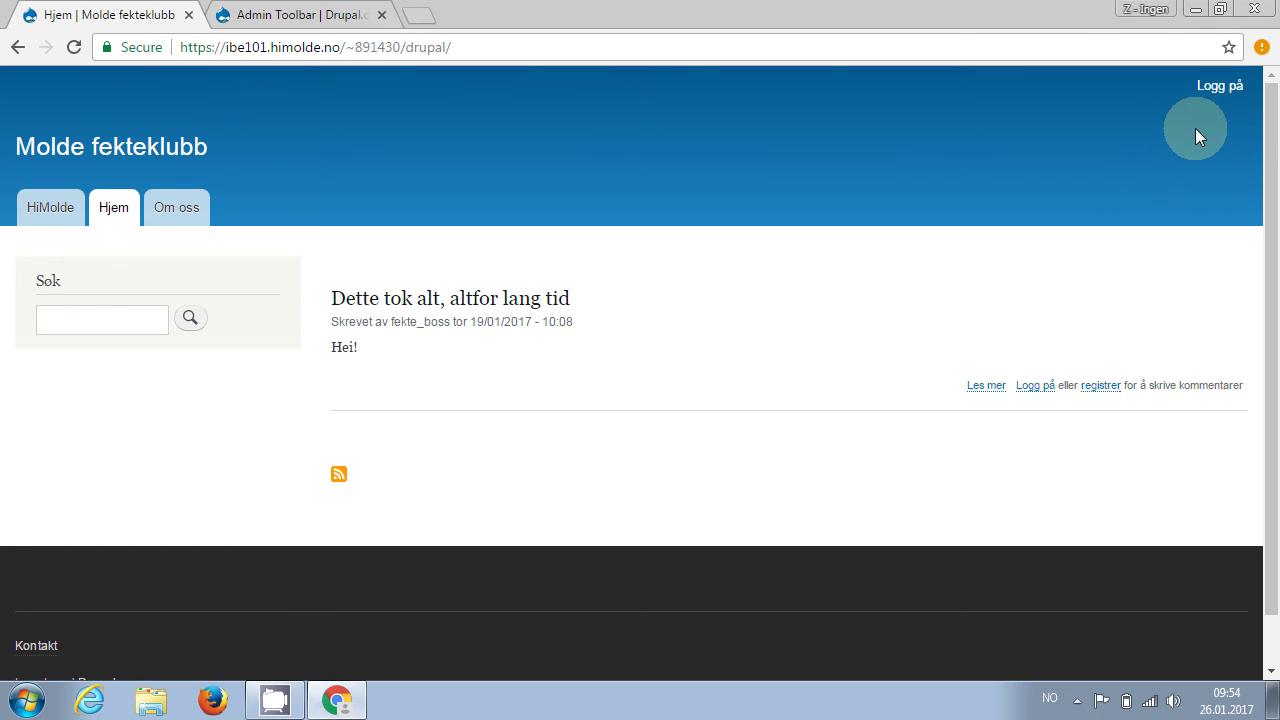
Log in with the administrator username and password, declining the browser's save-password prompt
left_click(1219, 91)
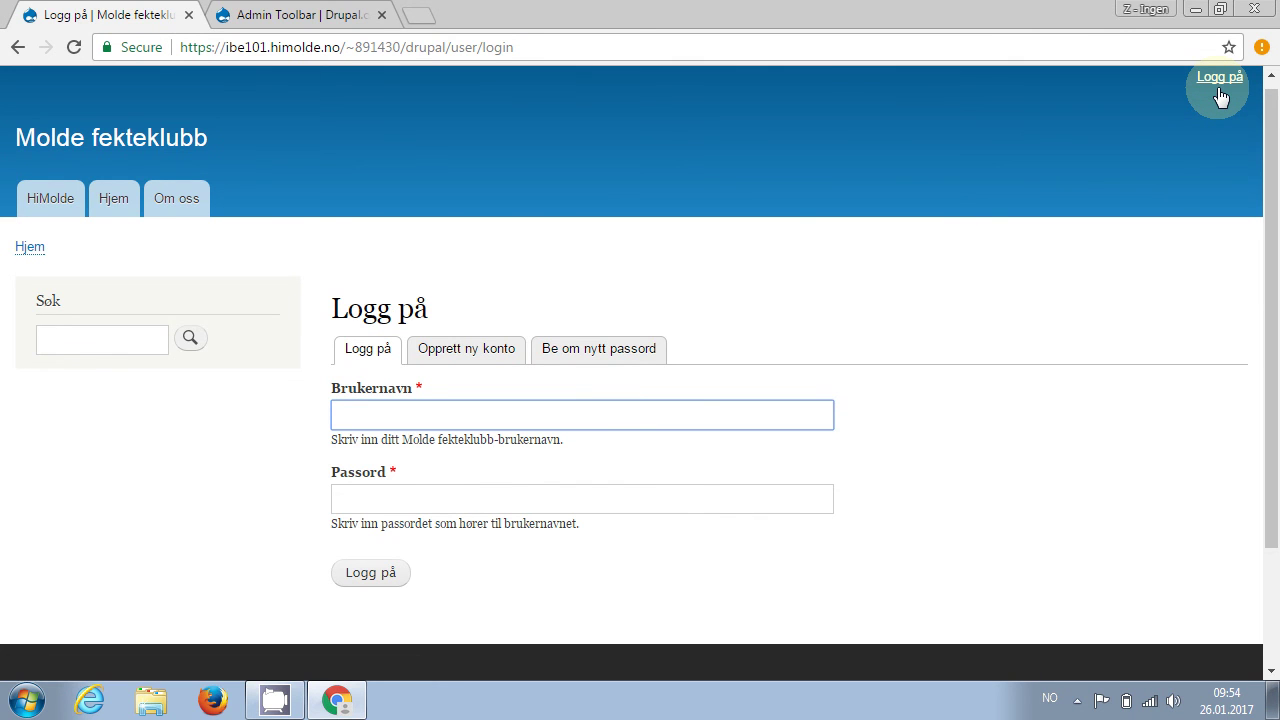
type("fekte_sj")
key("BackSpace")
key("BackSpace")
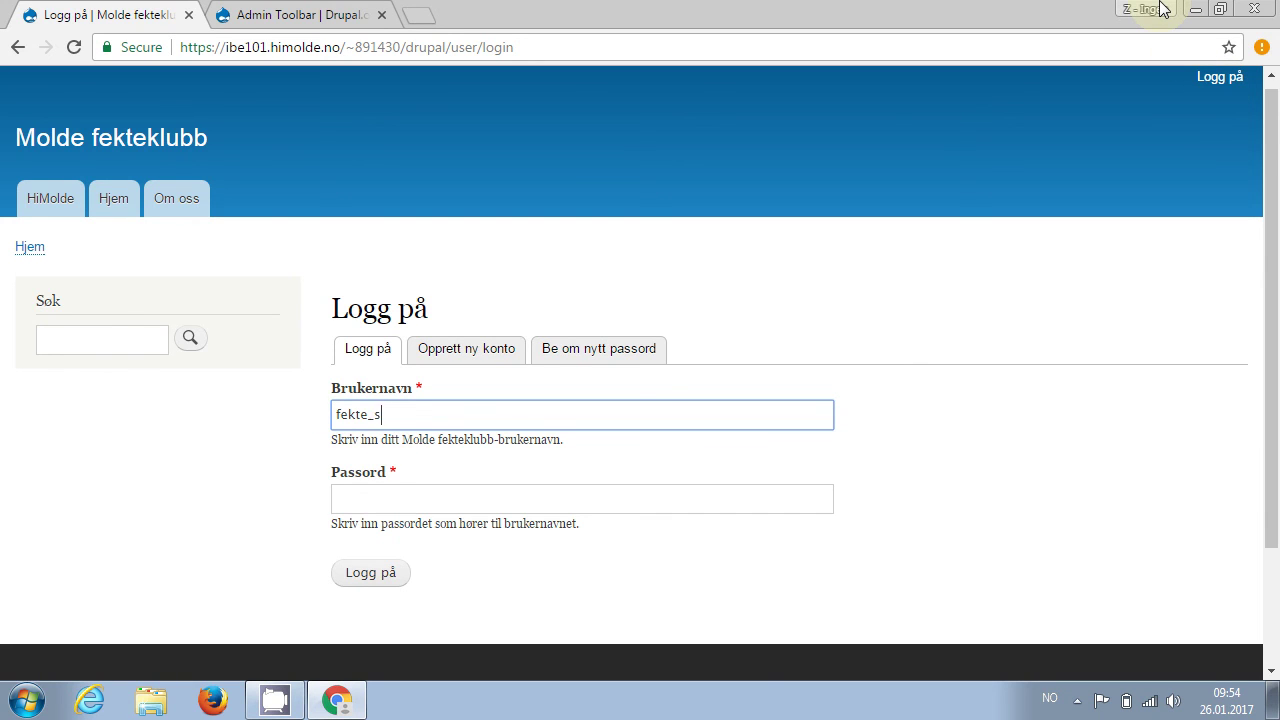
type("boss")
key("Tab")
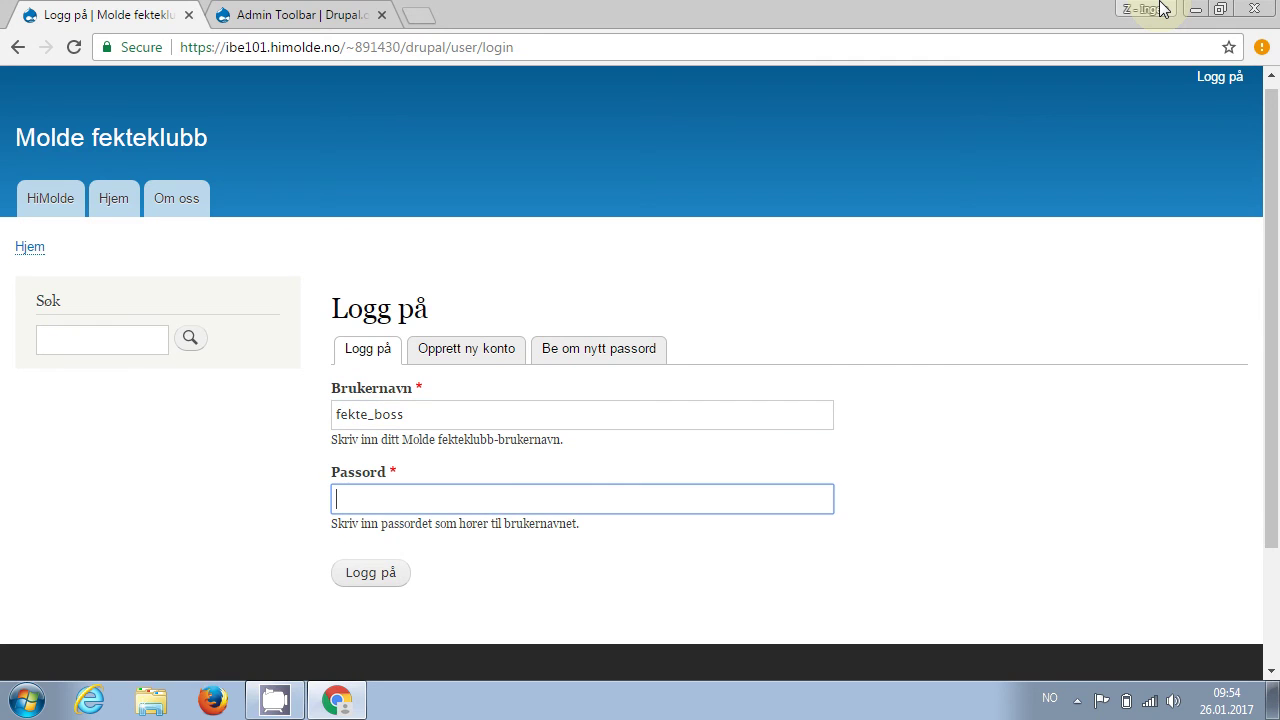
type("••••••••")
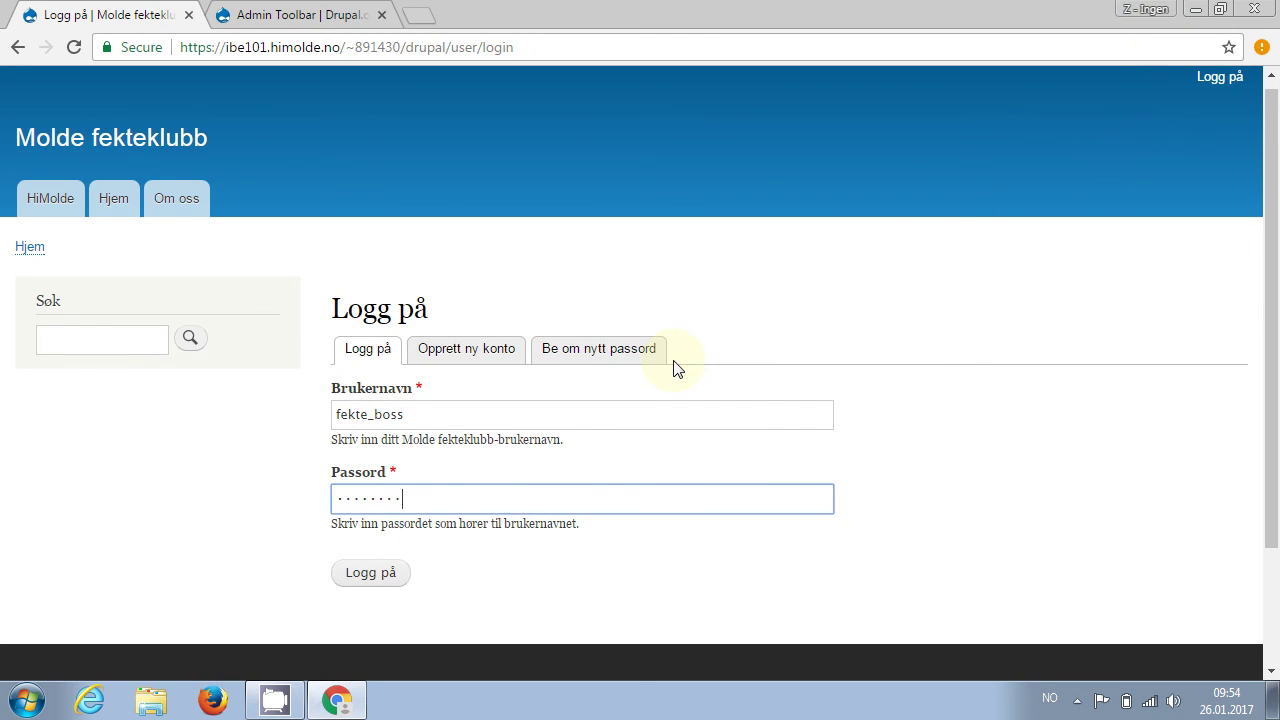
left_click(350, 578)
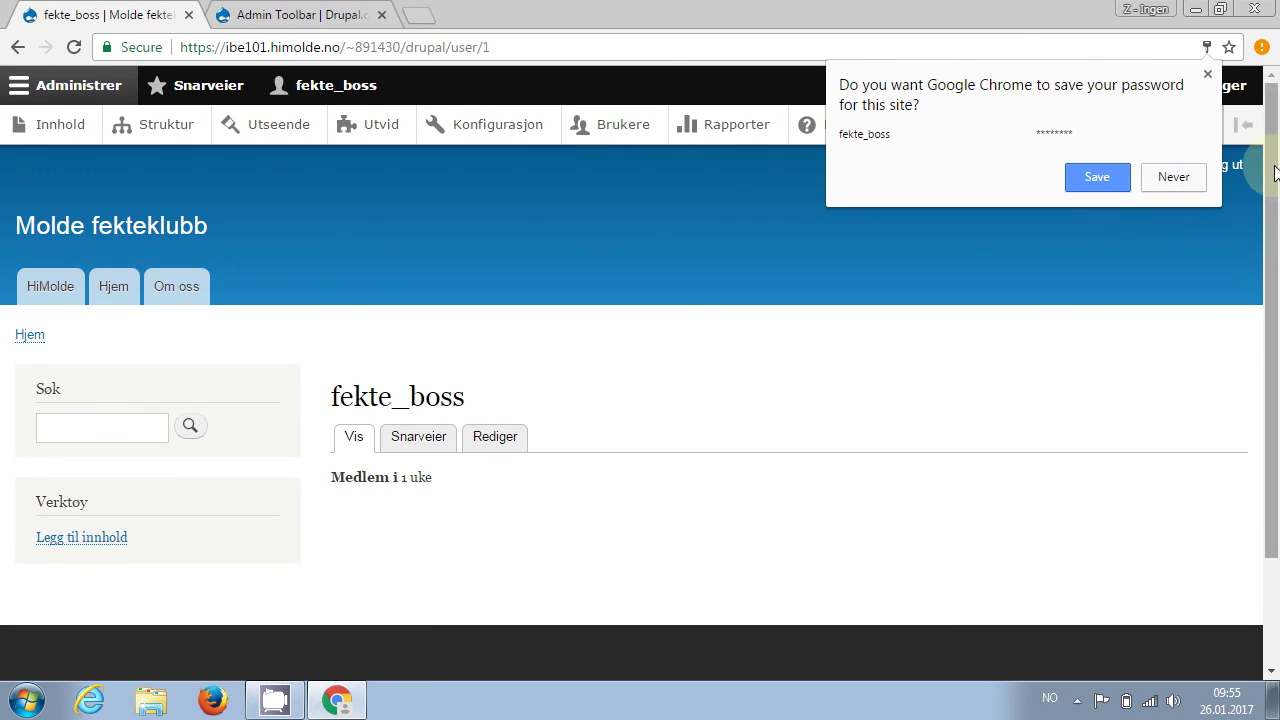
left_click(1179, 187)
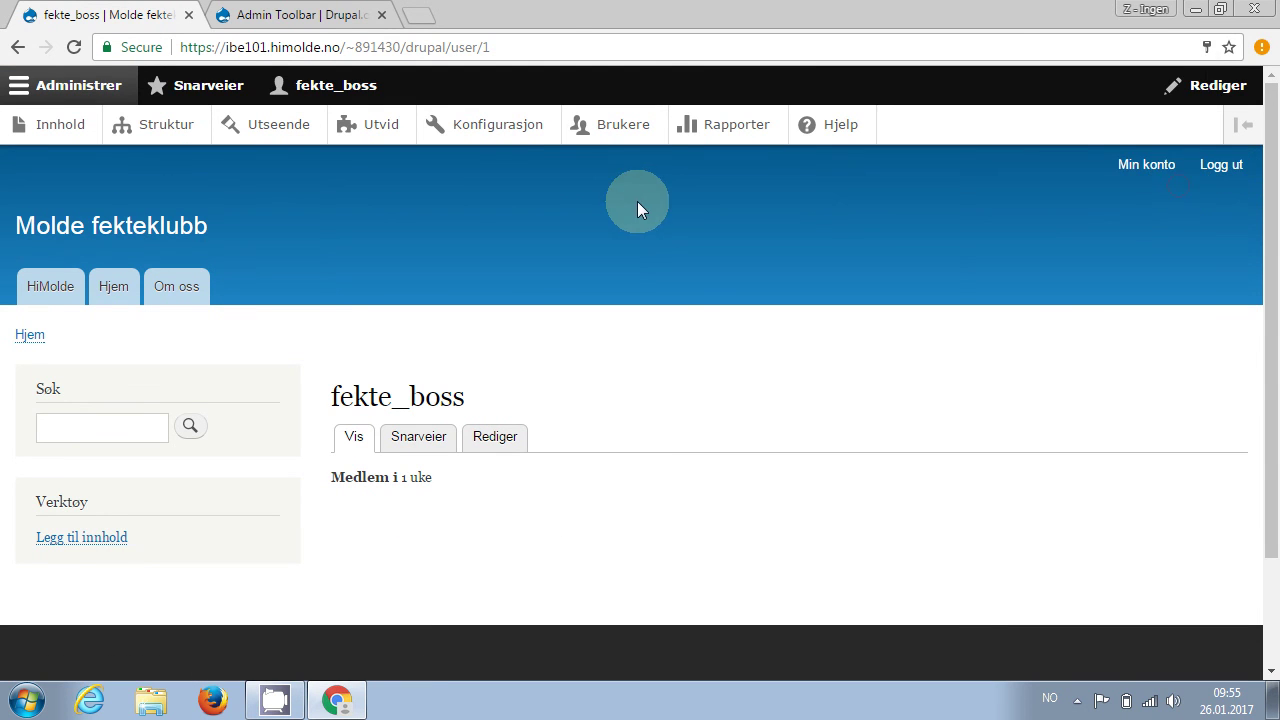
Go to Utvid > Installer ny modul and paste the zip URL into the URL field
left_click(362, 127)
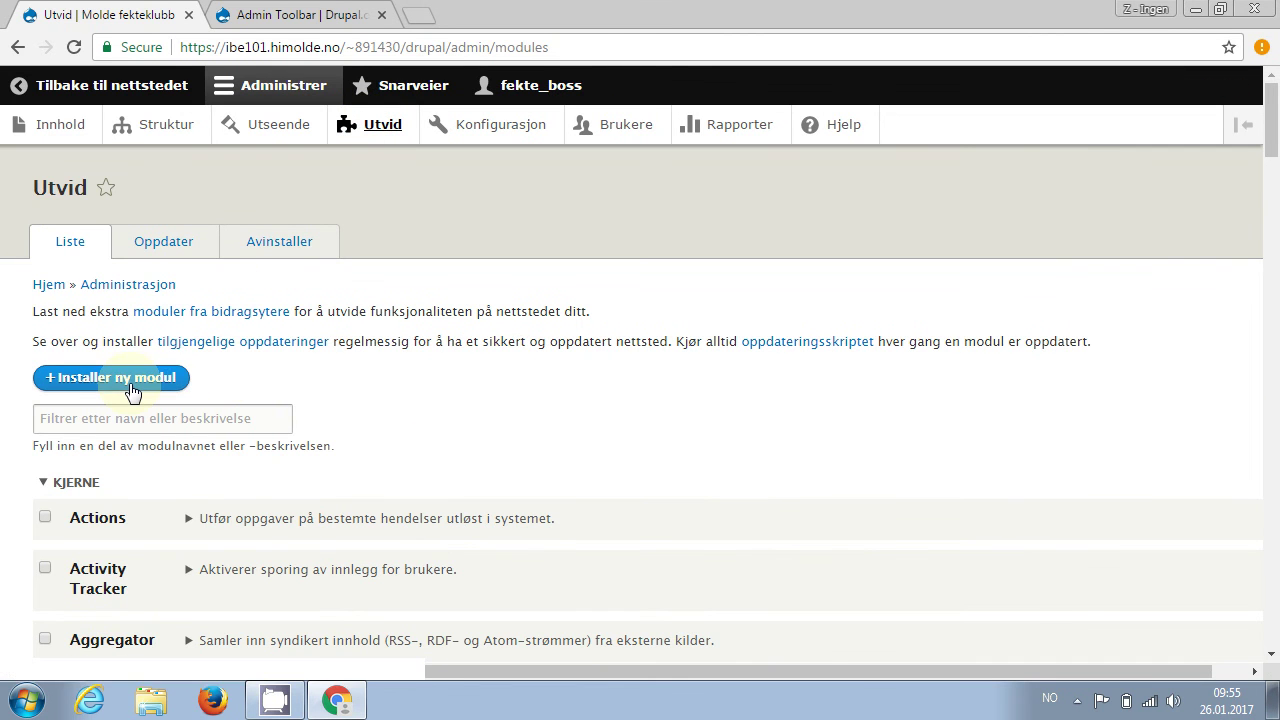
left_click(120, 378)
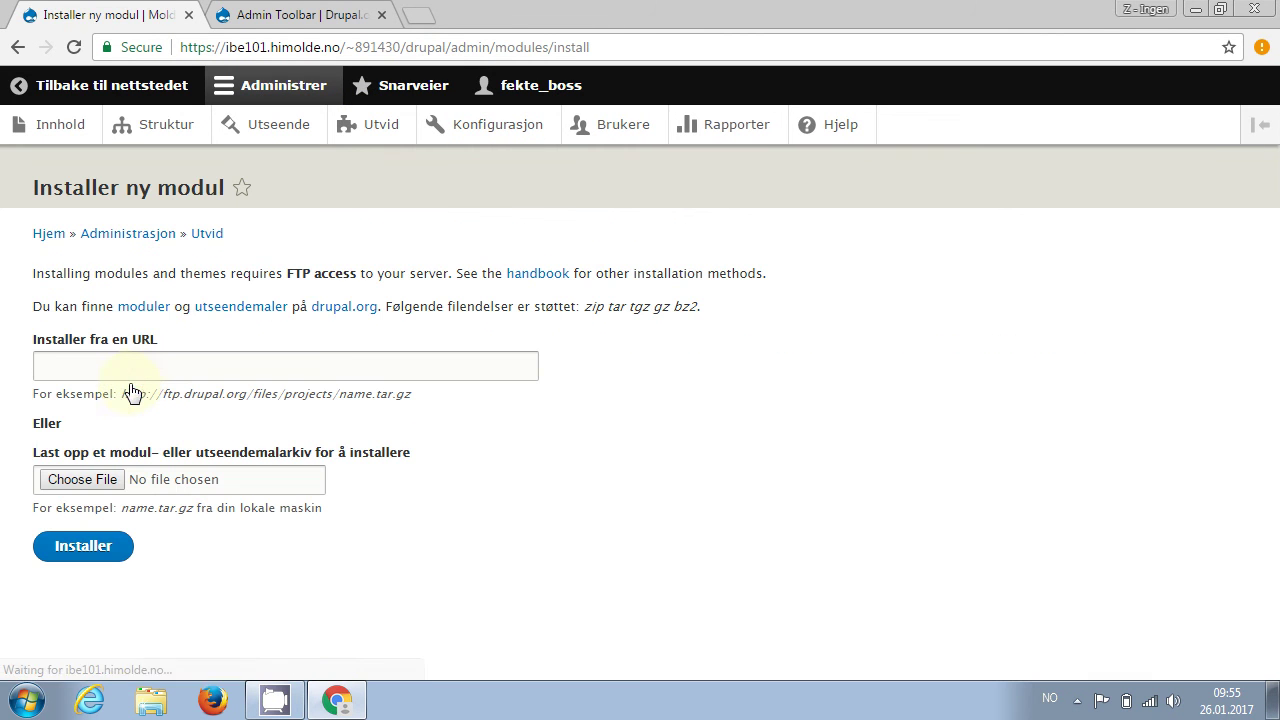
left_click(145, 370)
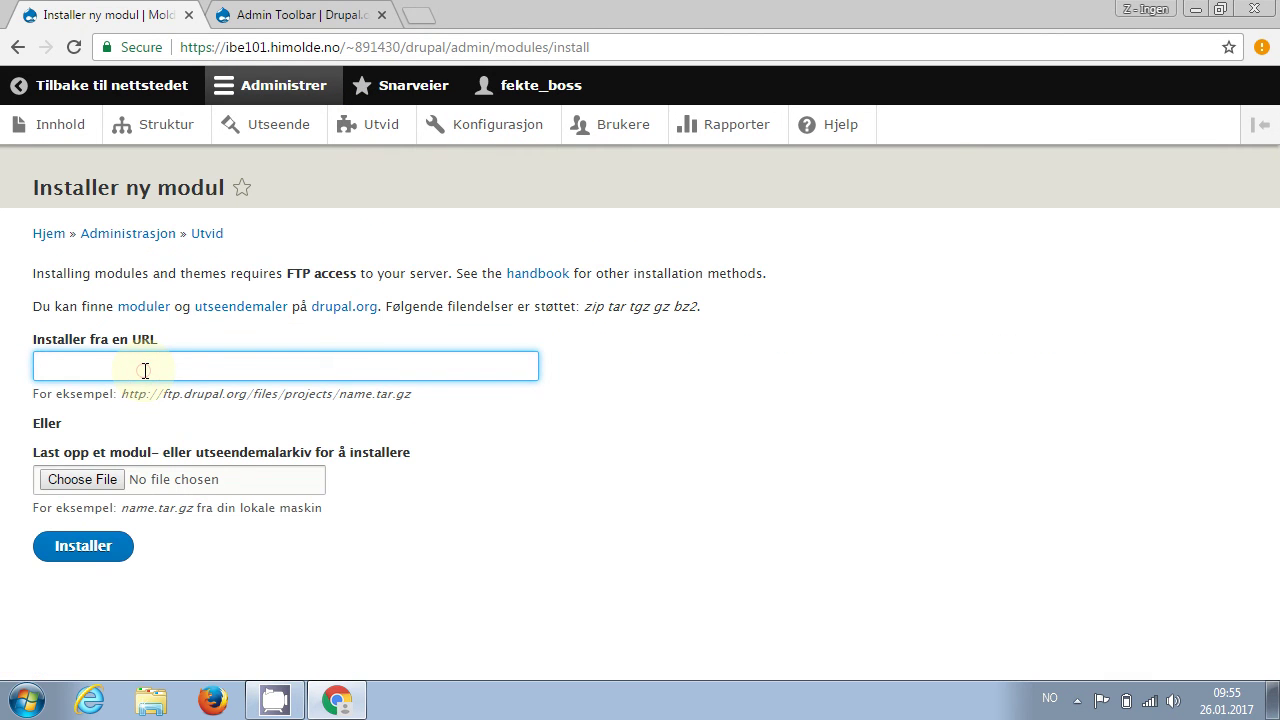
type("https://ftp.drupal.org/files/projects/admin_toolbar-8.x-1.18.zip")
Submit the zip URL, then keep FTP, enter the FTP username and password, and press Fortsett
left_click(85, 545)
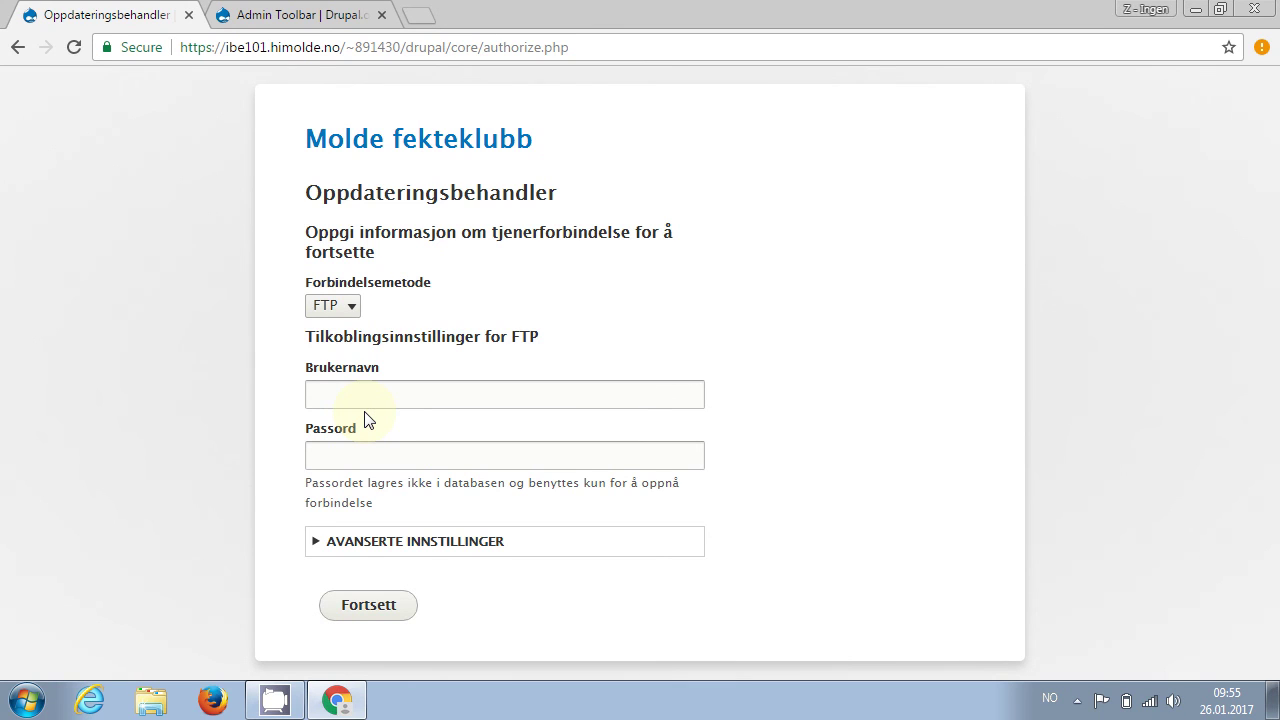
left_click(318, 308)
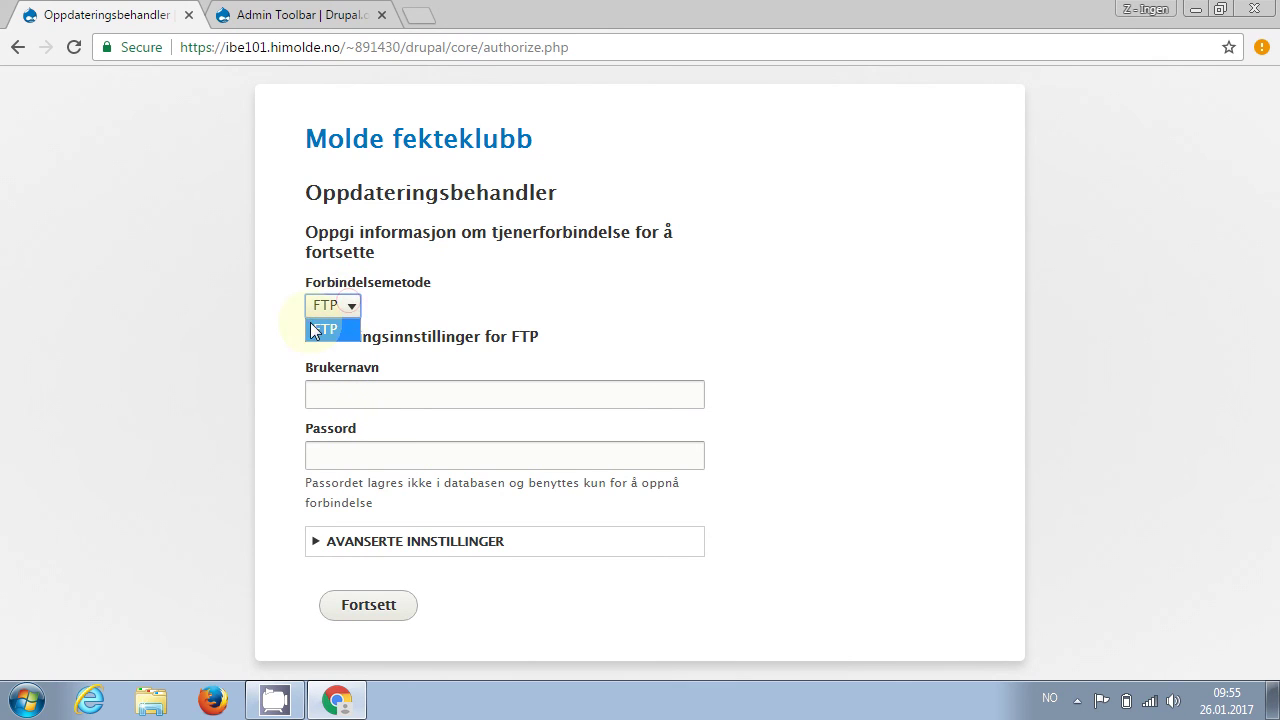
left_click(320, 330)
left_click(355, 389)
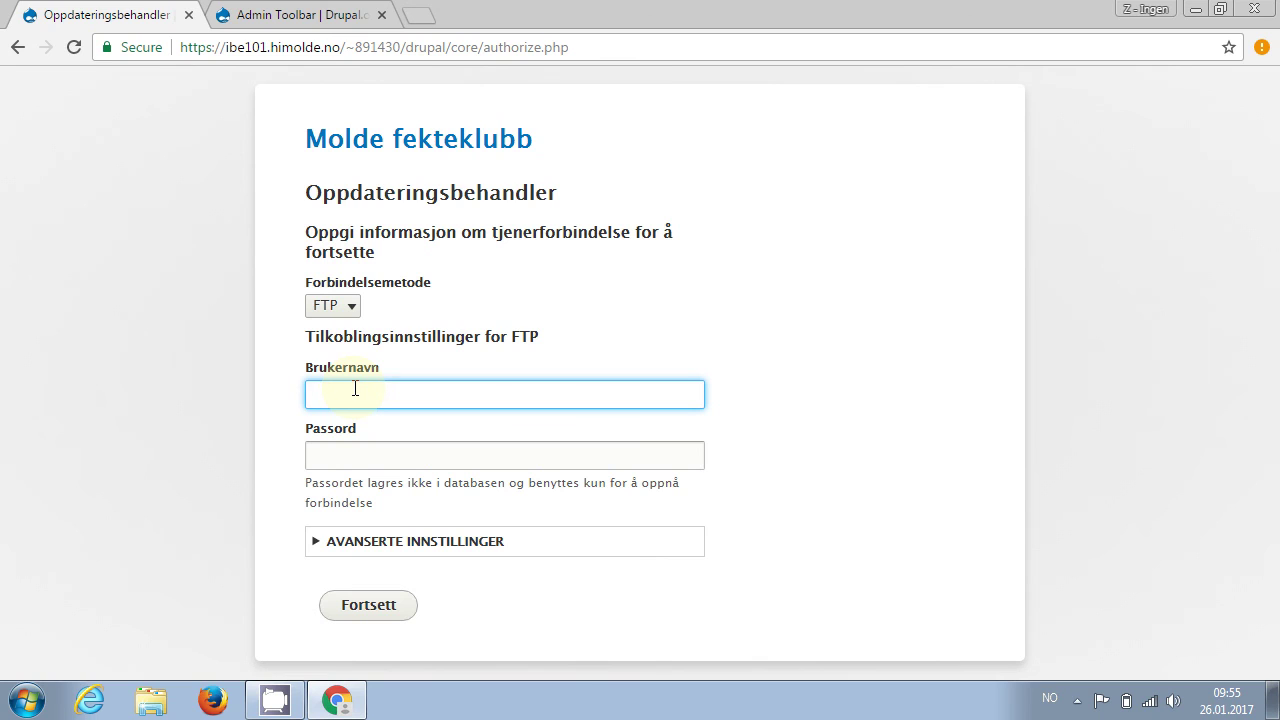
type("891430")
left_click(373, 456)
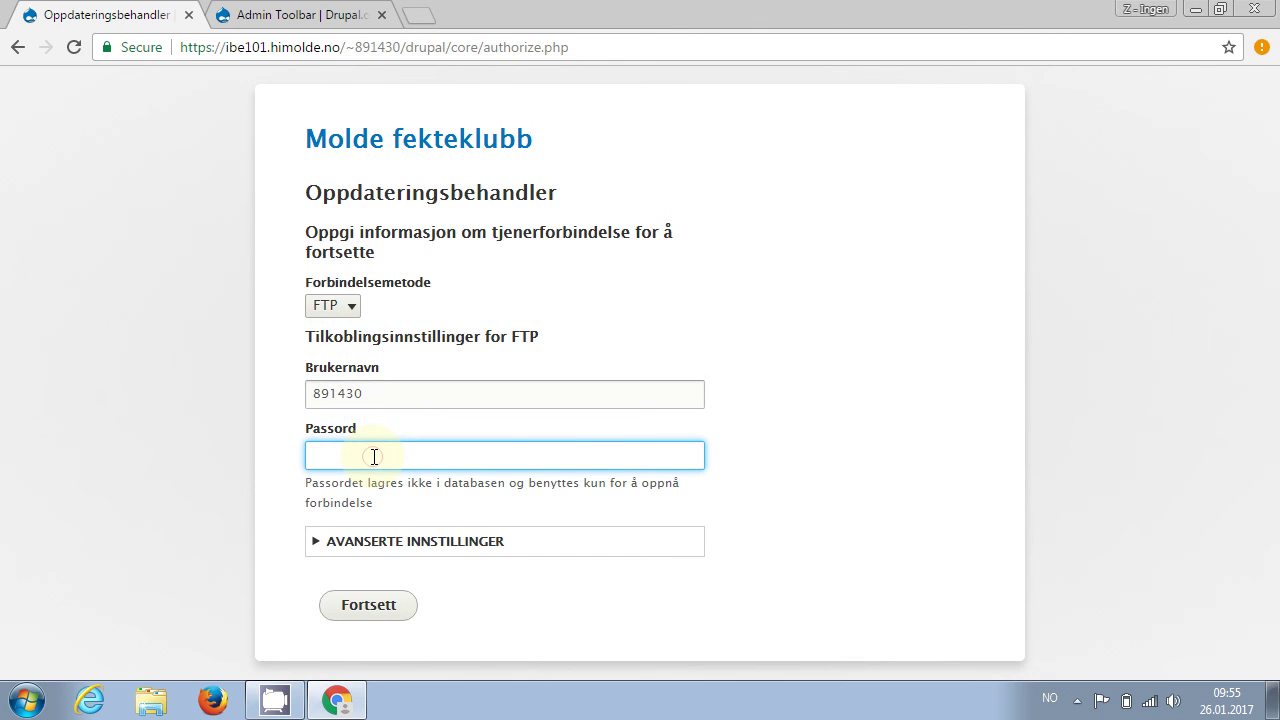
type("•••••••")
left_click(360, 608)
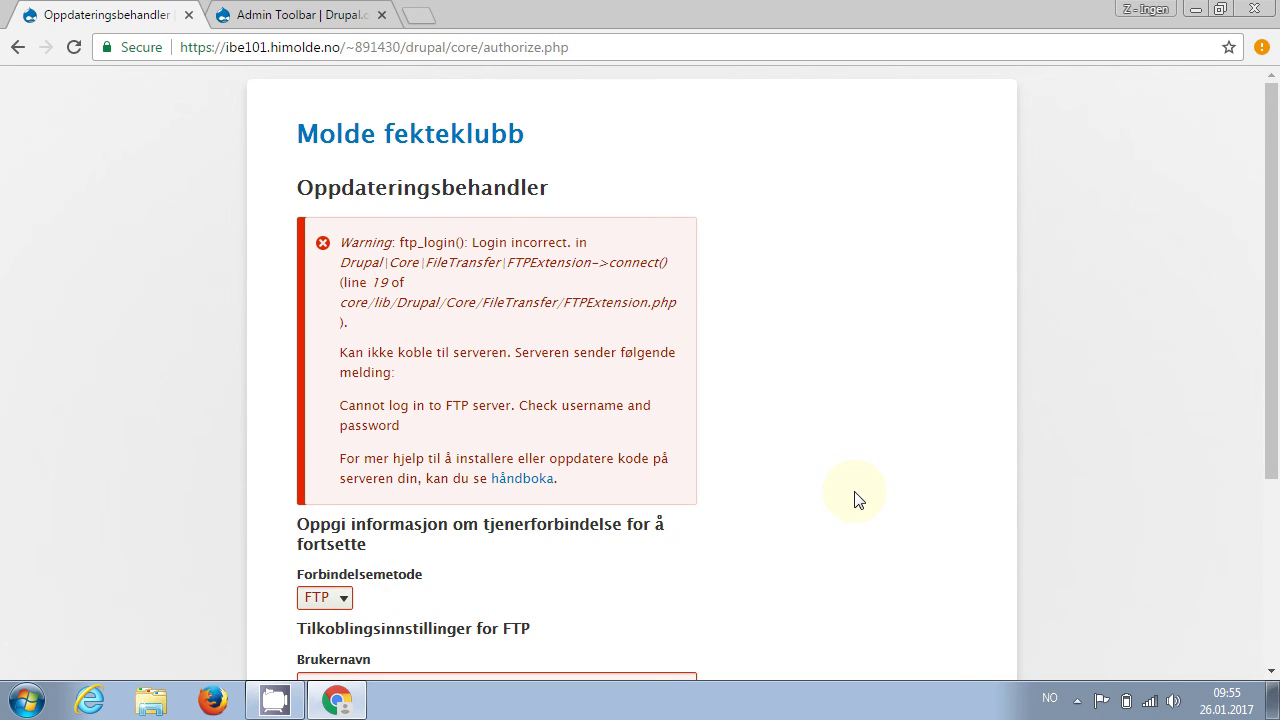
Retype the FTP password and press Fortsett to finish installing admin_toolbar
scroll(855, 497, "down", 2)
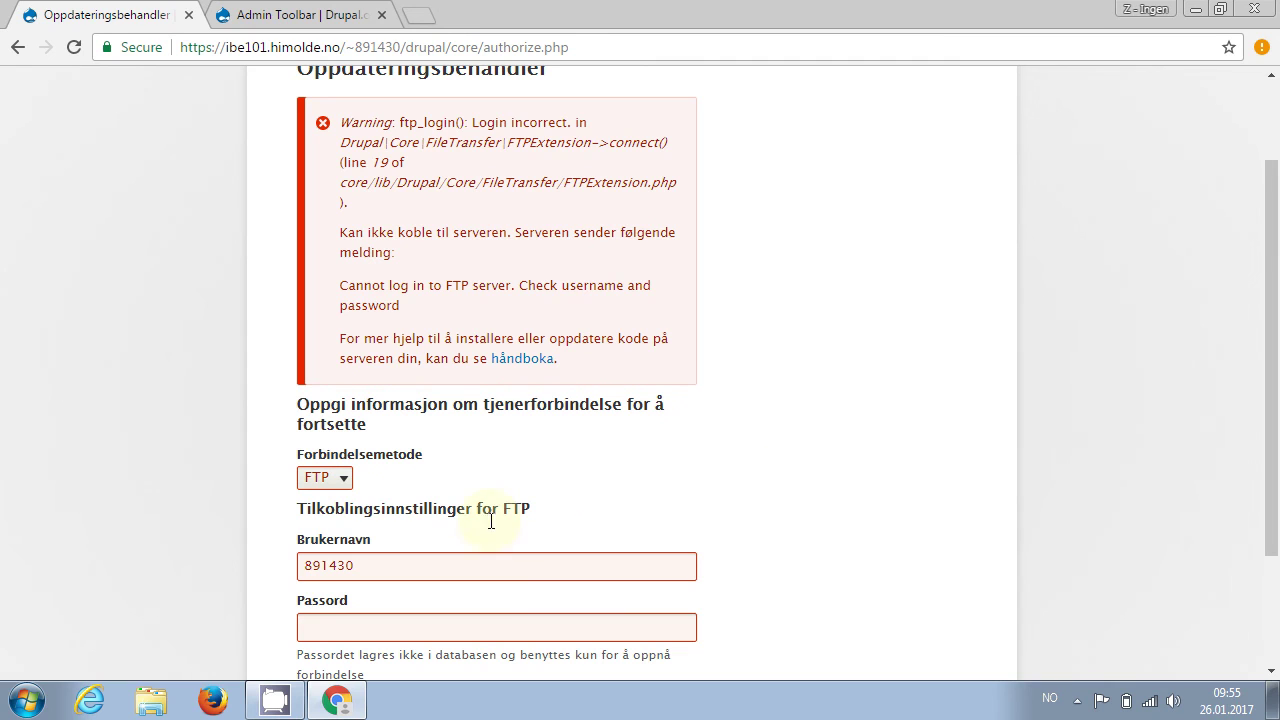
left_click(432, 561)
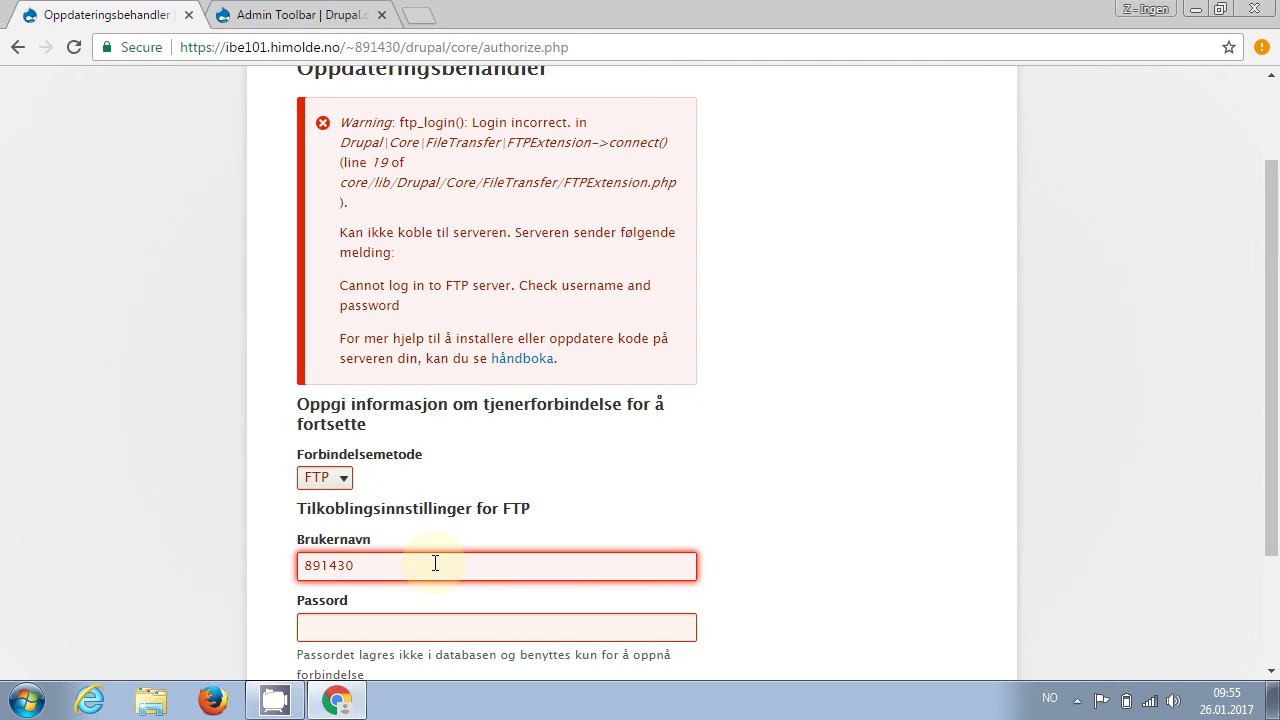
key("Tab")
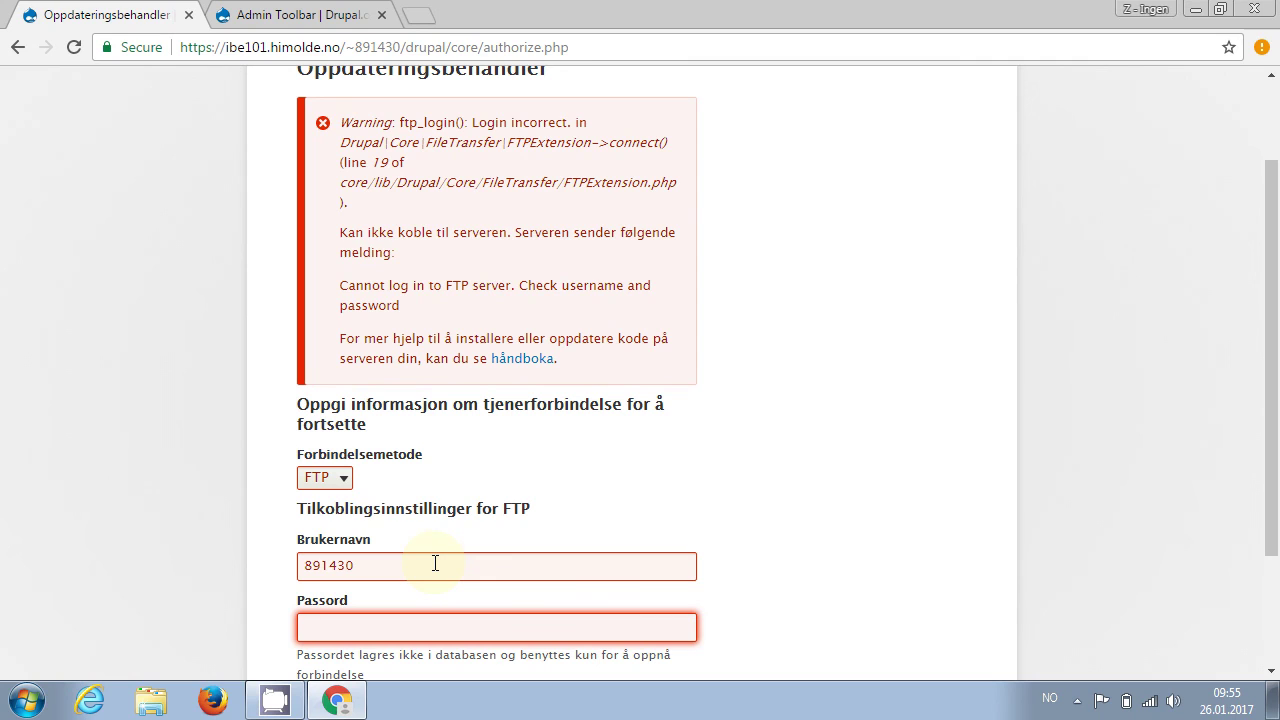
type("••••••••")
left_click_drag(1268, 486, 1268, 630)
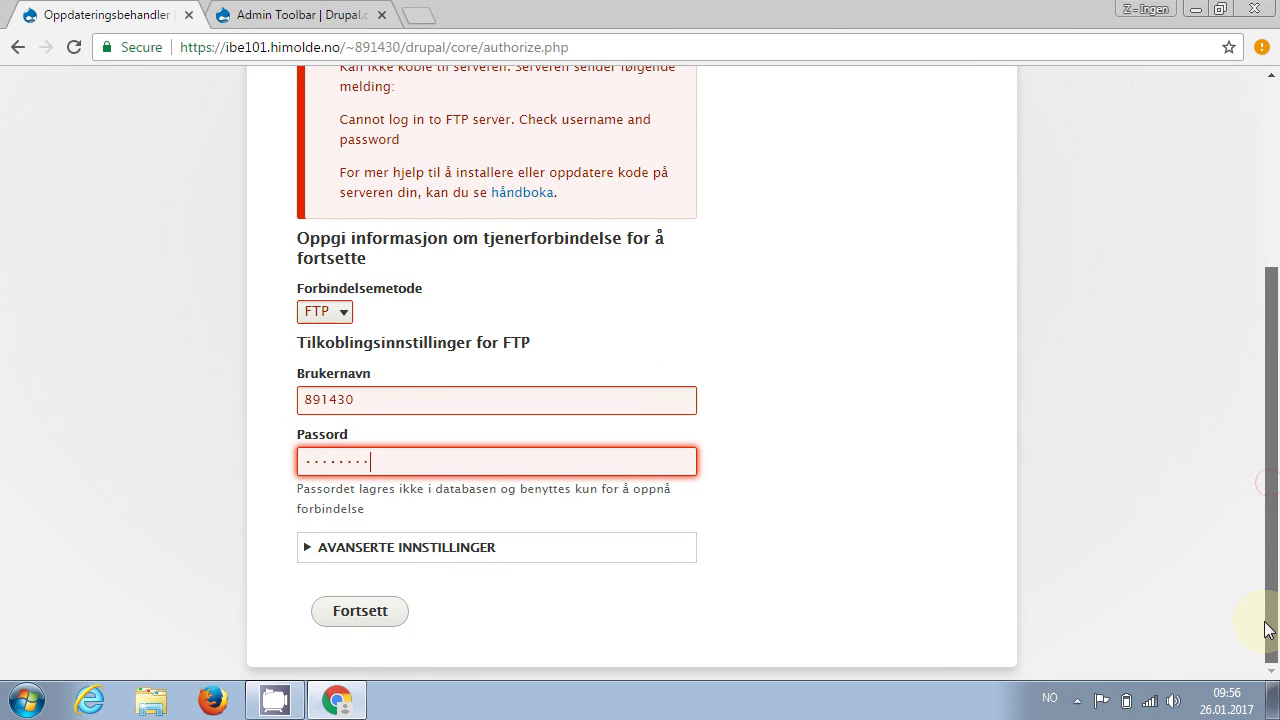
left_click(380, 613)
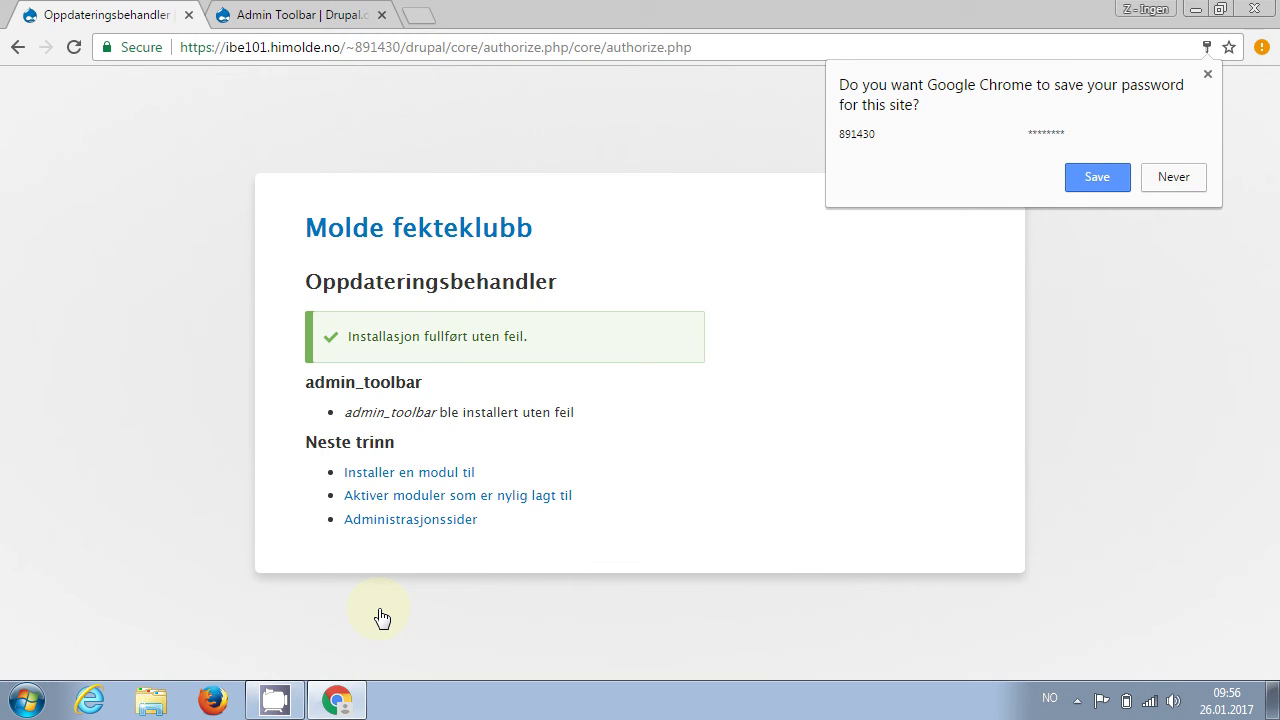
On the modules page, filter by 'admin', tick Admin Toolbar and install it
left_click(416, 500)
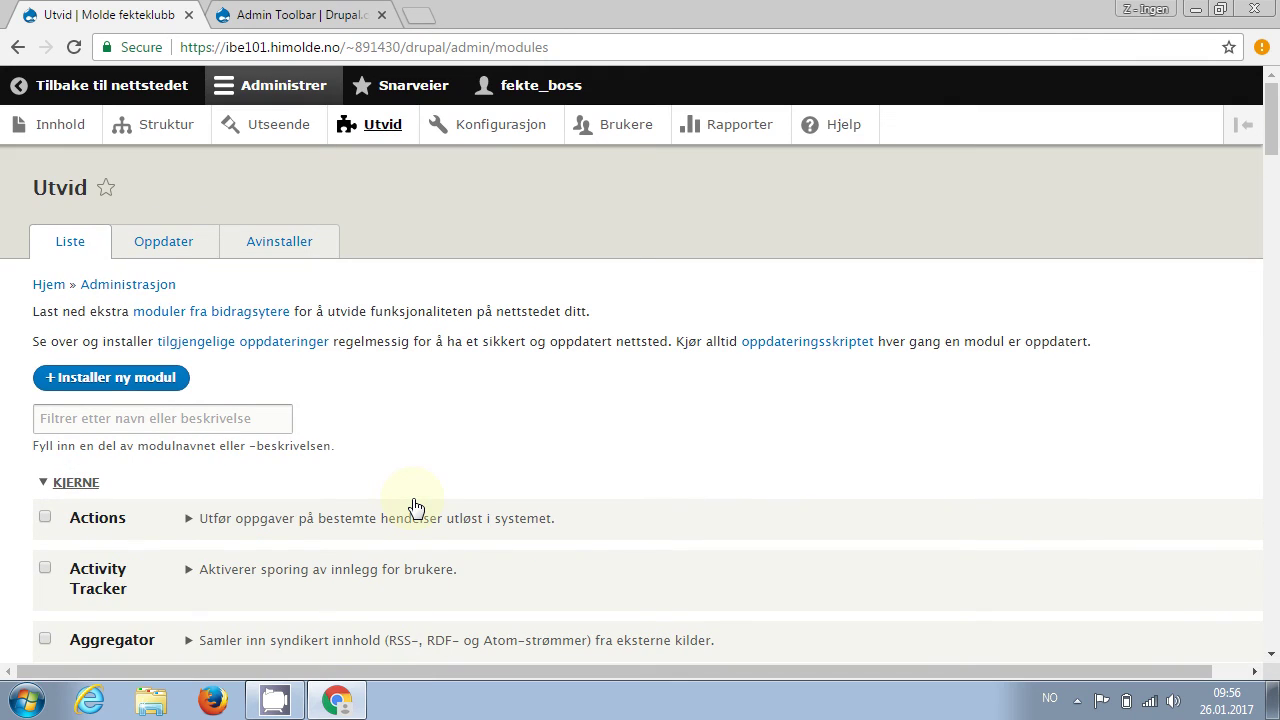
left_click(280, 426)
type("admin")
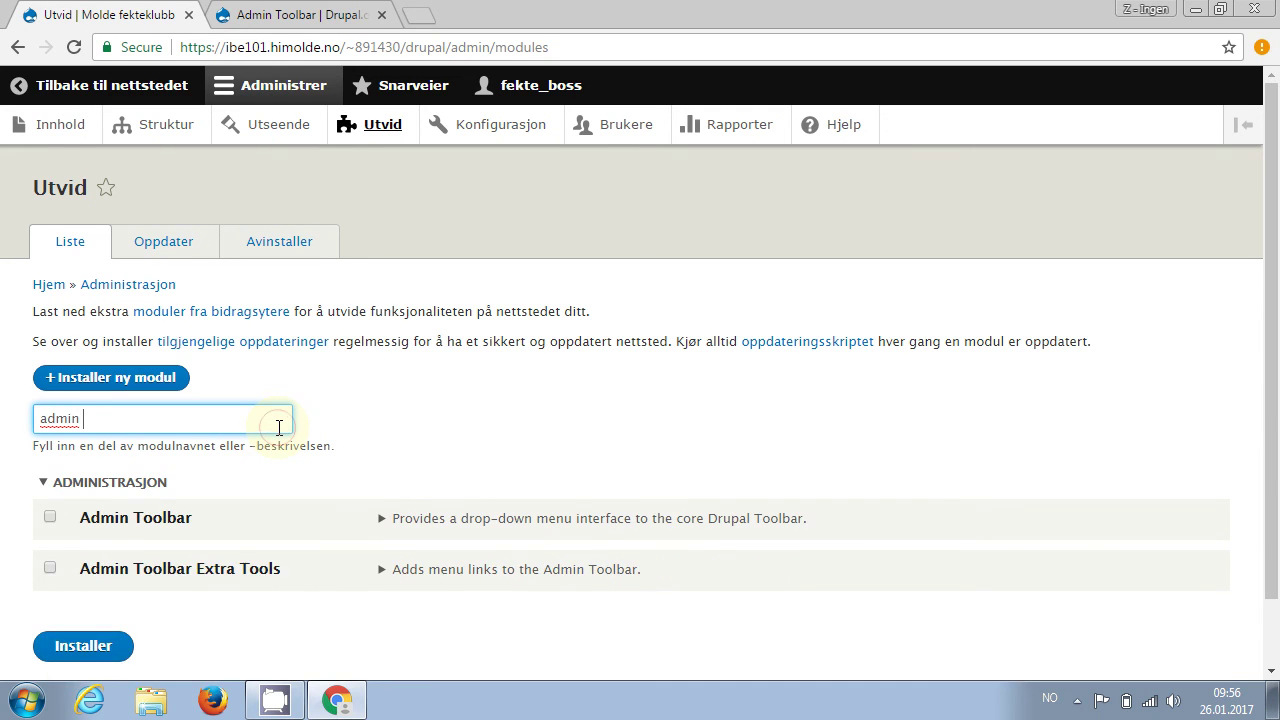
left_click(50, 518)
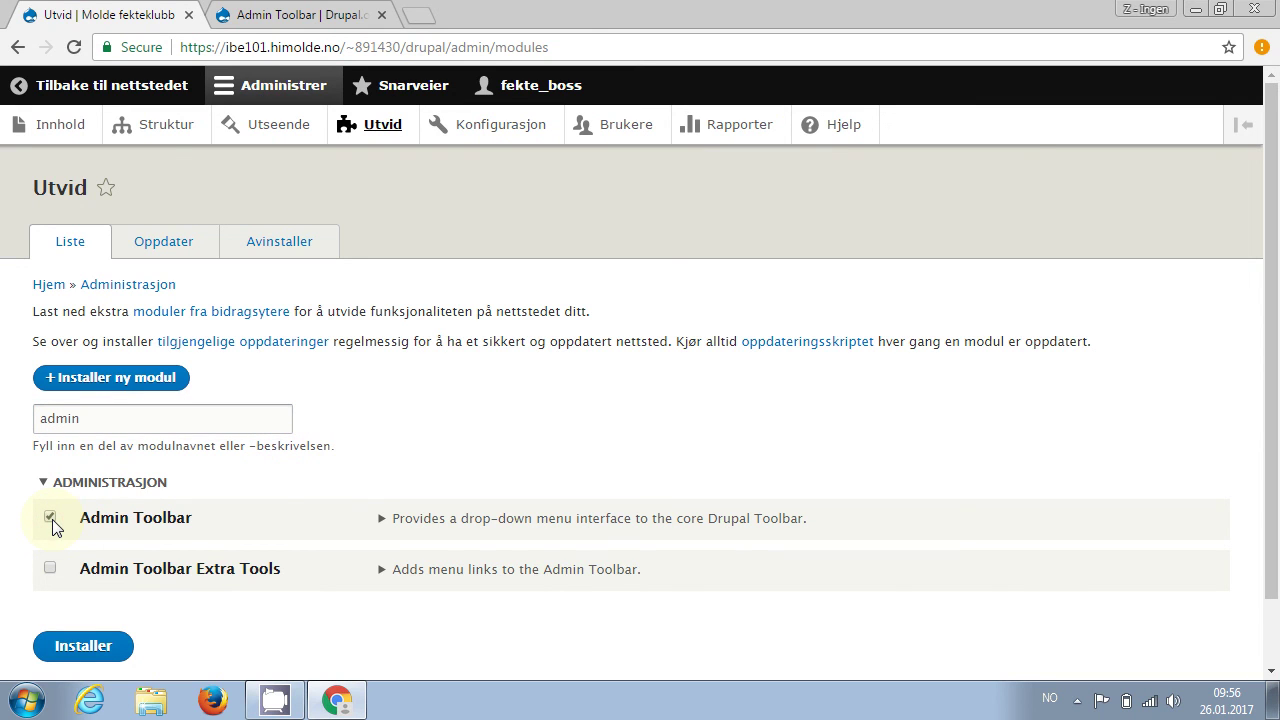
left_click(104, 655)
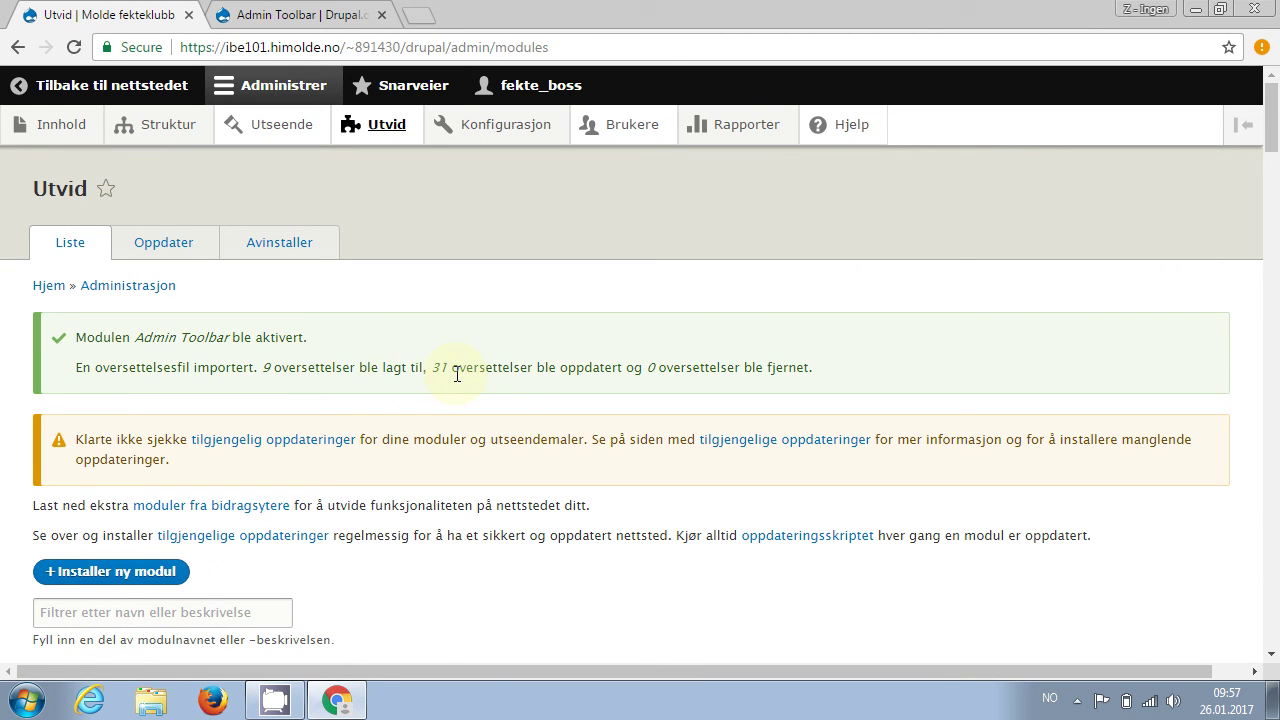
Visit Konfigurasjon > Utvikling > Vedlikeholdsmodus, then Struktur > Innholdstyper
mouse_move(474, 148)
mouse_move(62, 136)
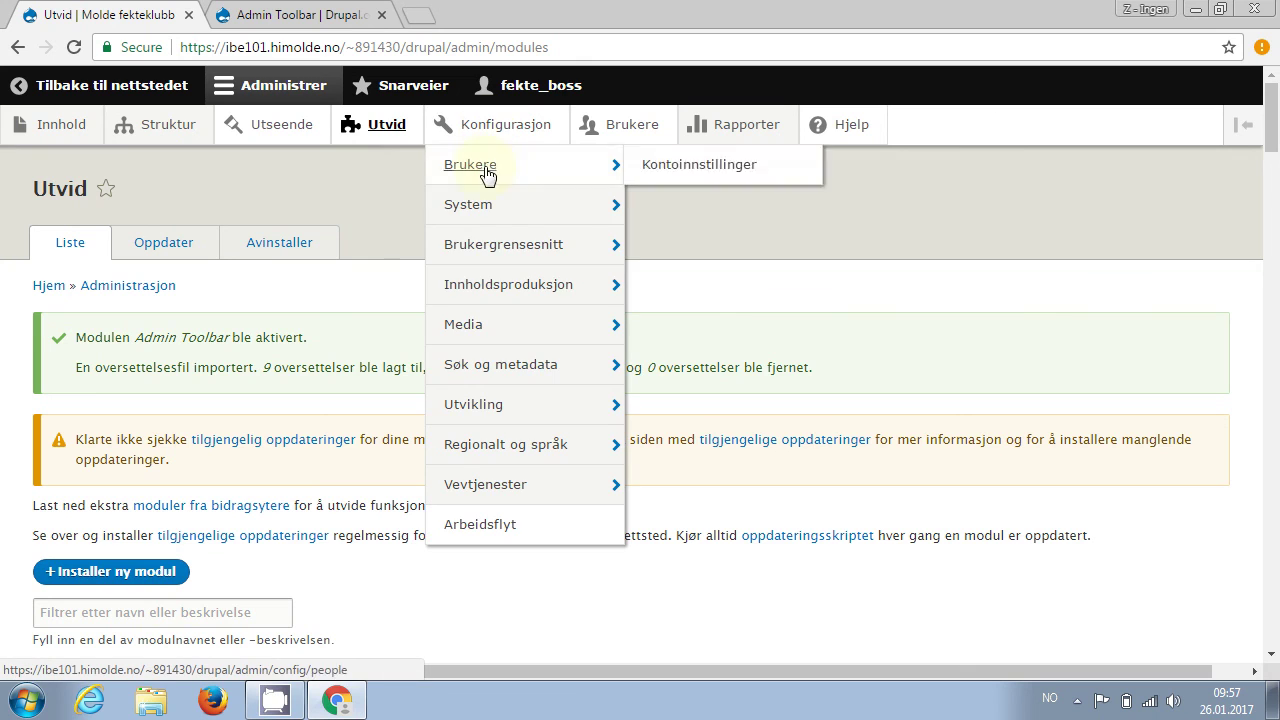
mouse_move(503, 370)
mouse_move(490, 410)
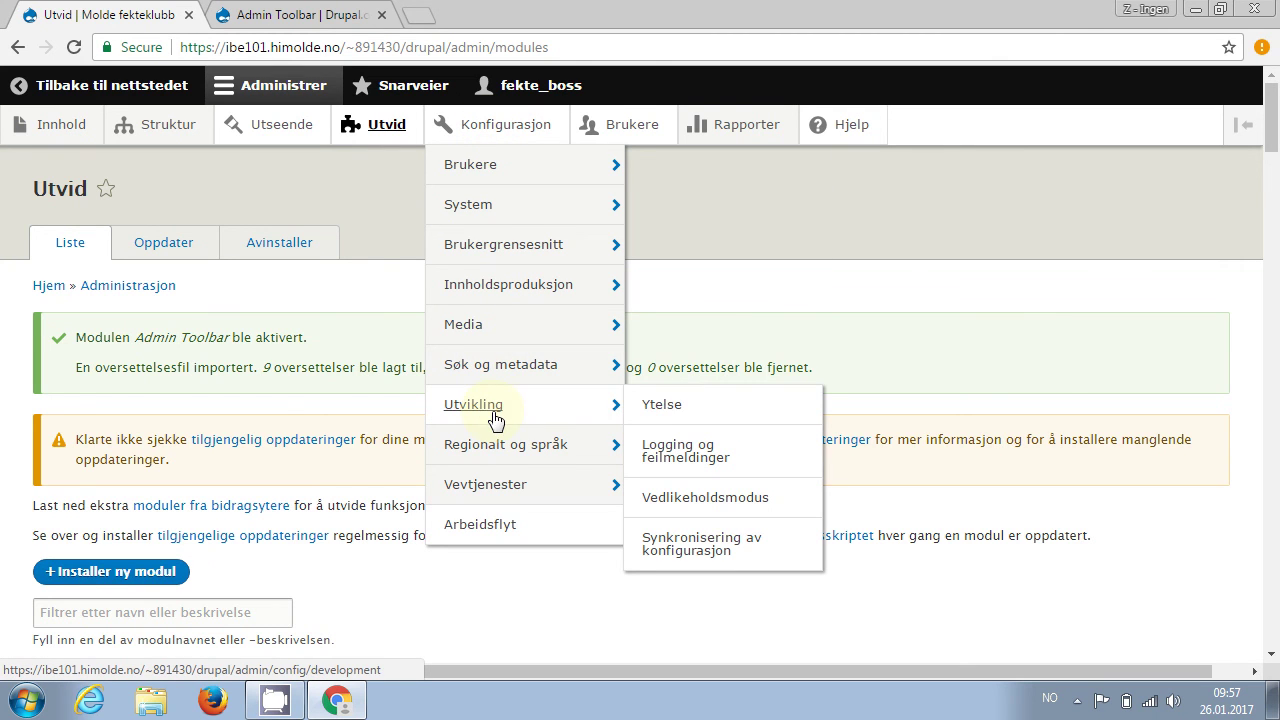
left_click(687, 500)
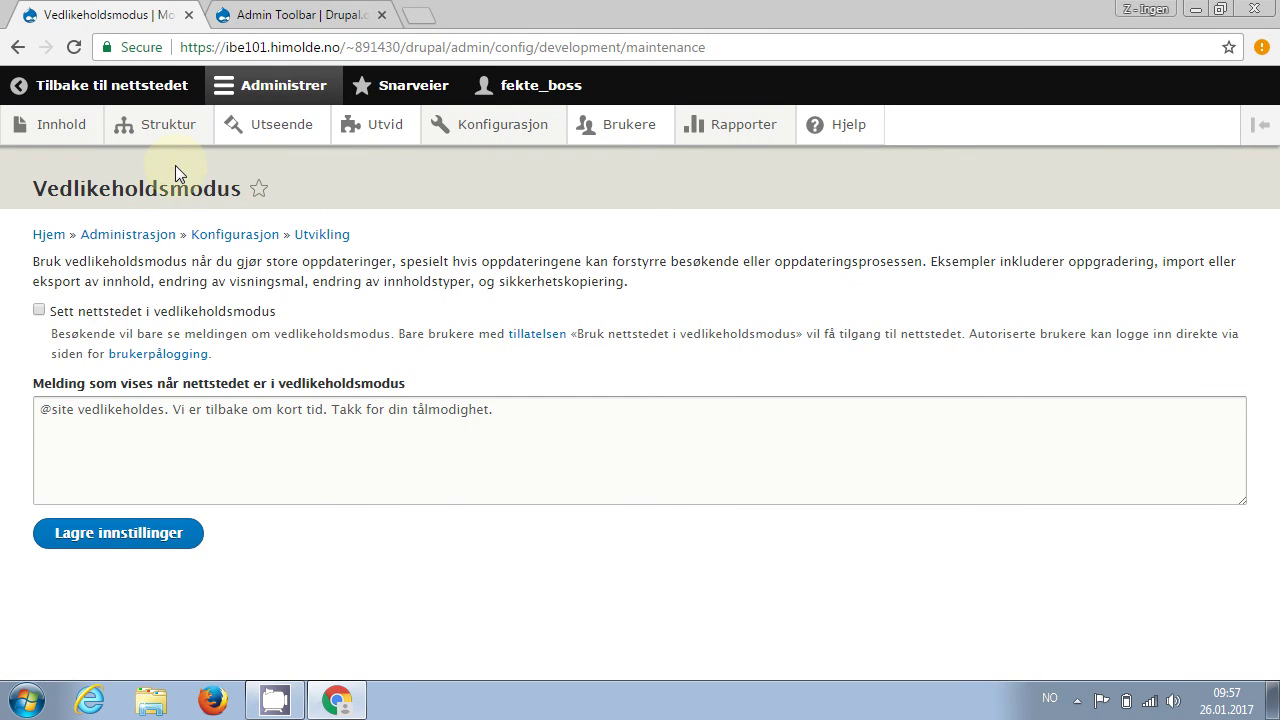
mouse_move(157, 131)
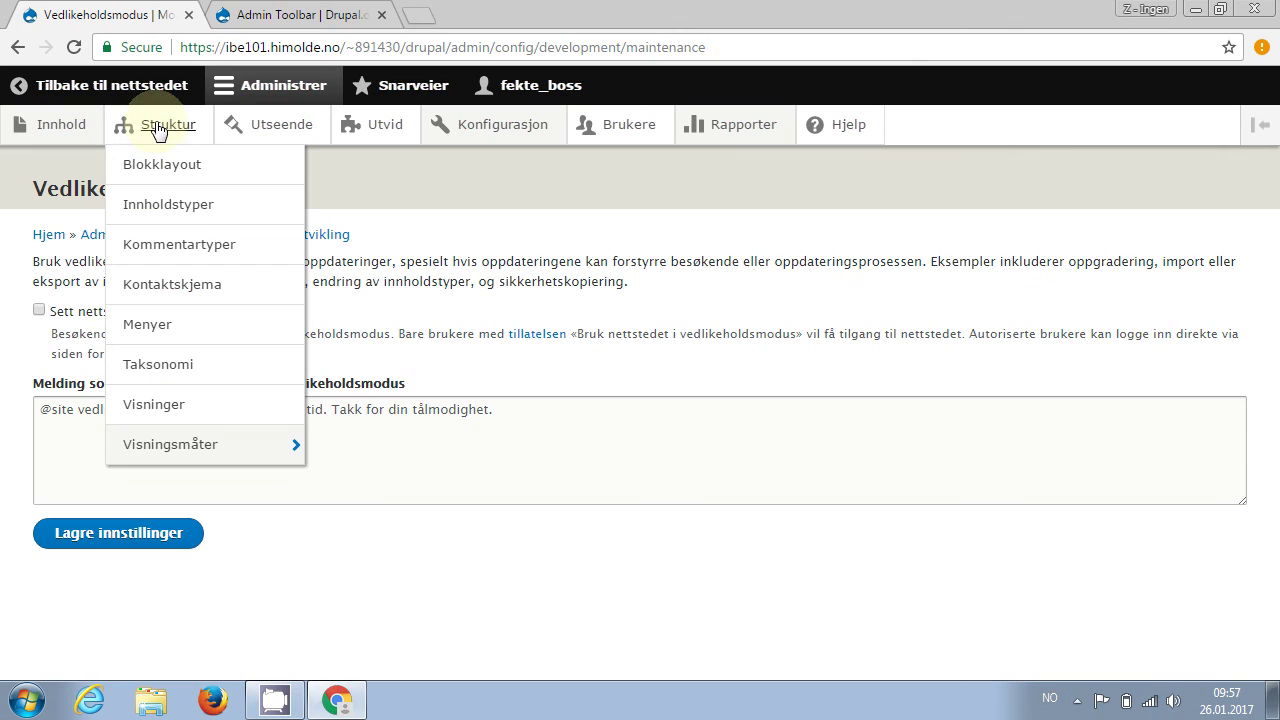
left_click(180, 206)
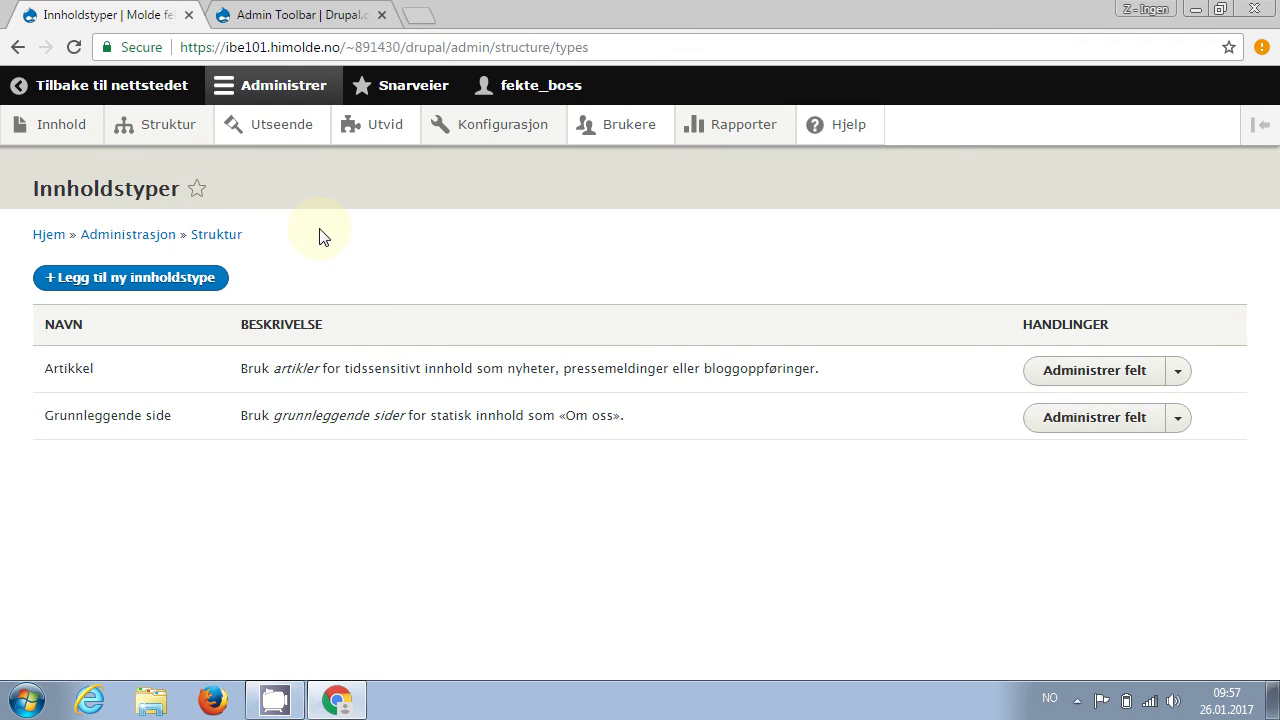
Open the user's own page, then trim the URL on drupal.org's Admin Toolbar tab
left_click(91, 88)
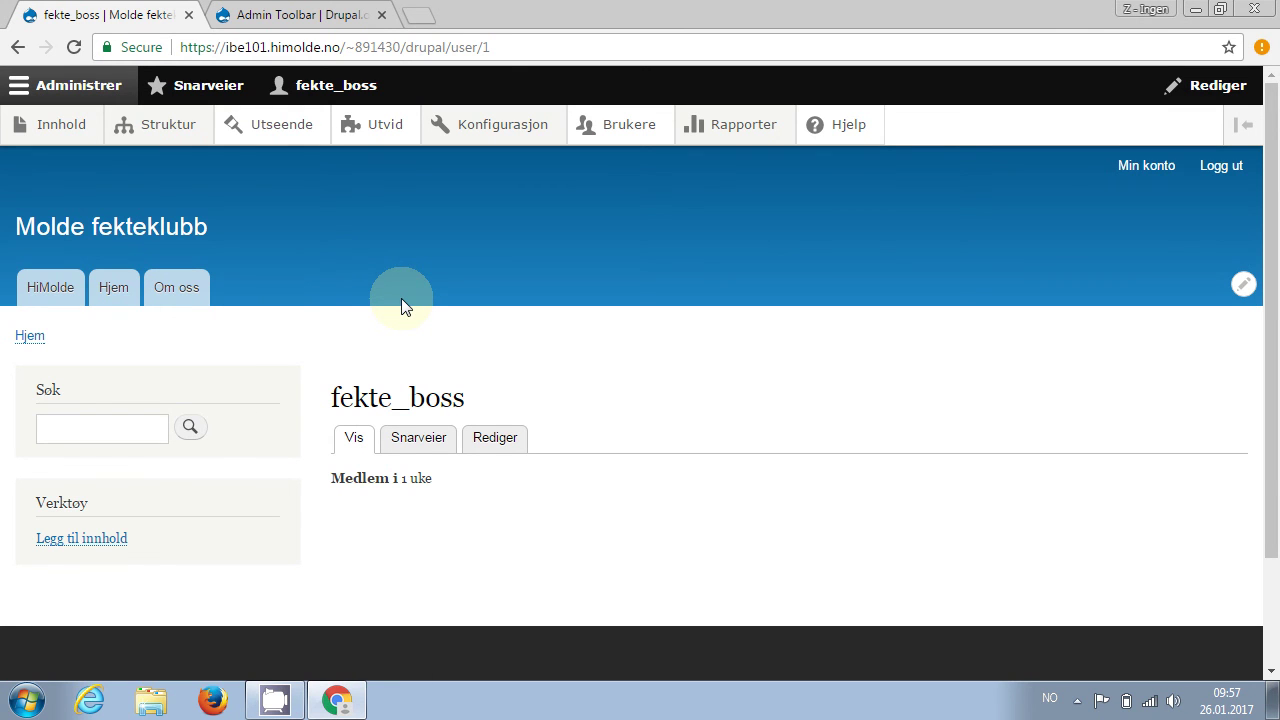
key("ctrl+Tab")
key("ctrl+l")
key("End")
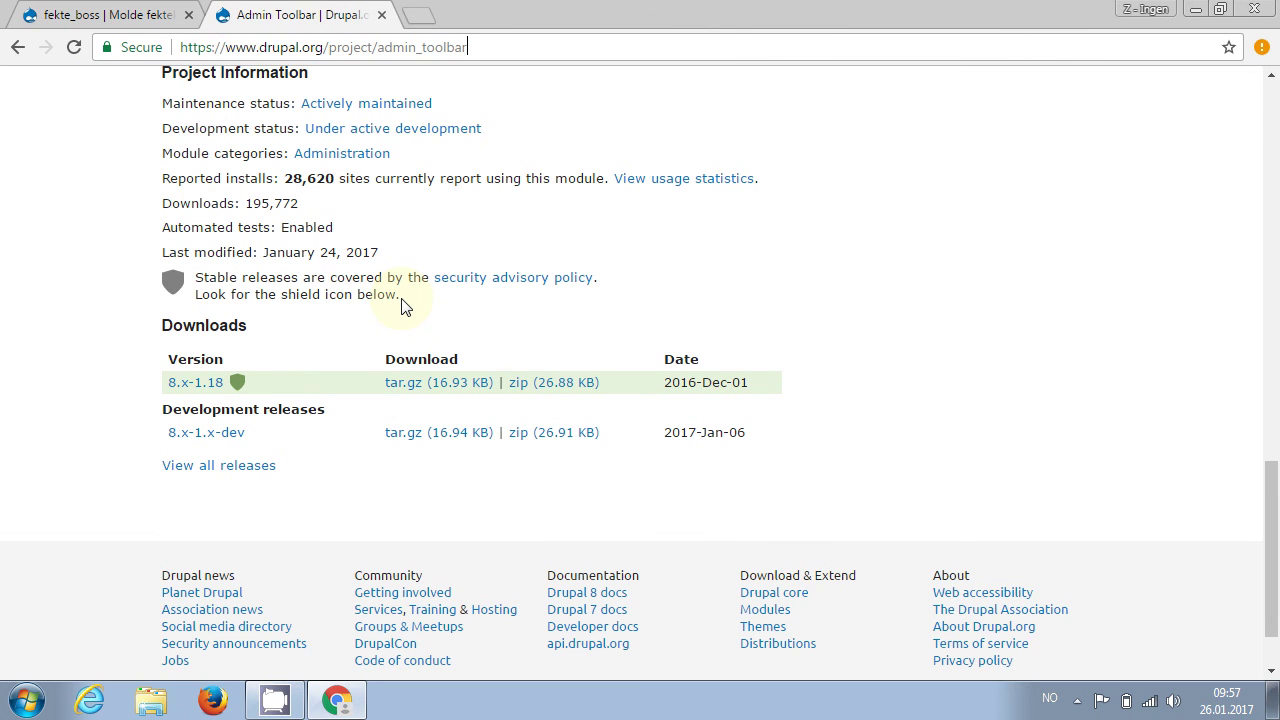
key("BackSpace")
key("BackSpace")
key("BackSpace")
key("BackSpace")
key("BackSpace")
key("BackSpace")
key("BackSpace")
key("BackSpace")
key("BackSpace")
key("BackSpace")
key("BackSpace")
key("BackSpace")
key("BackSpace")
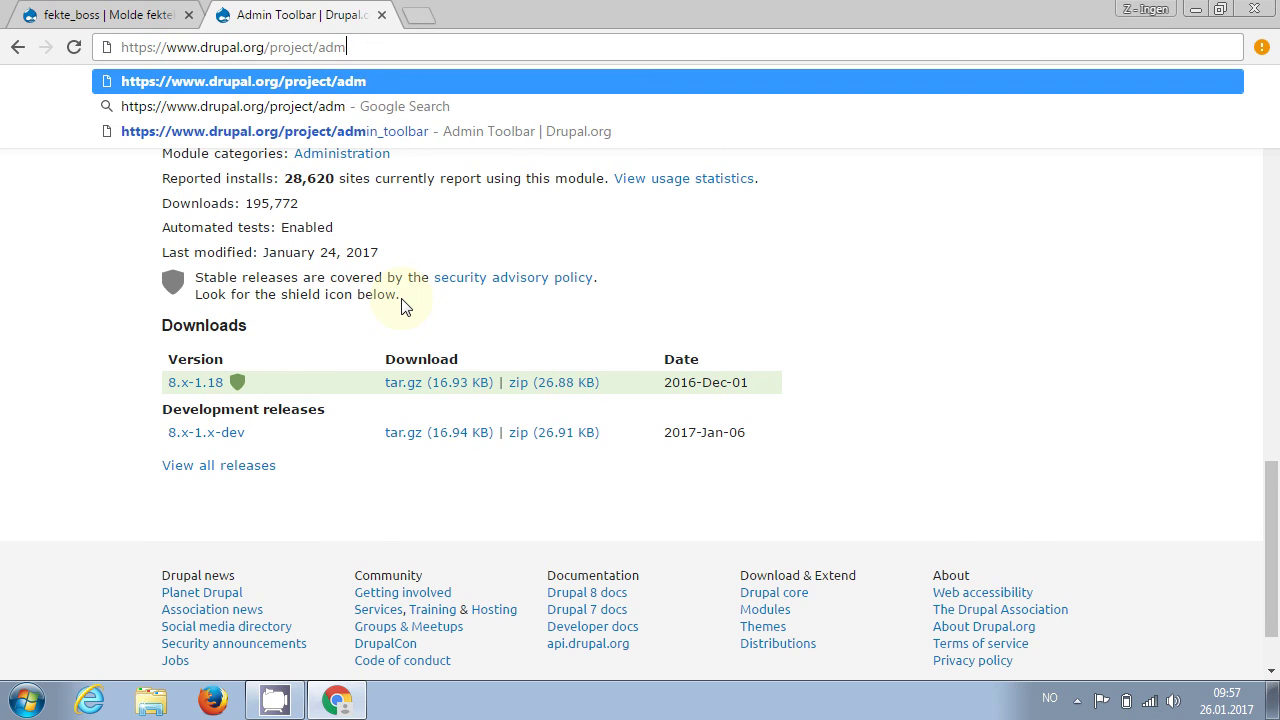
Load the Coffee project page at drupal.org/project/coffee
type("co")
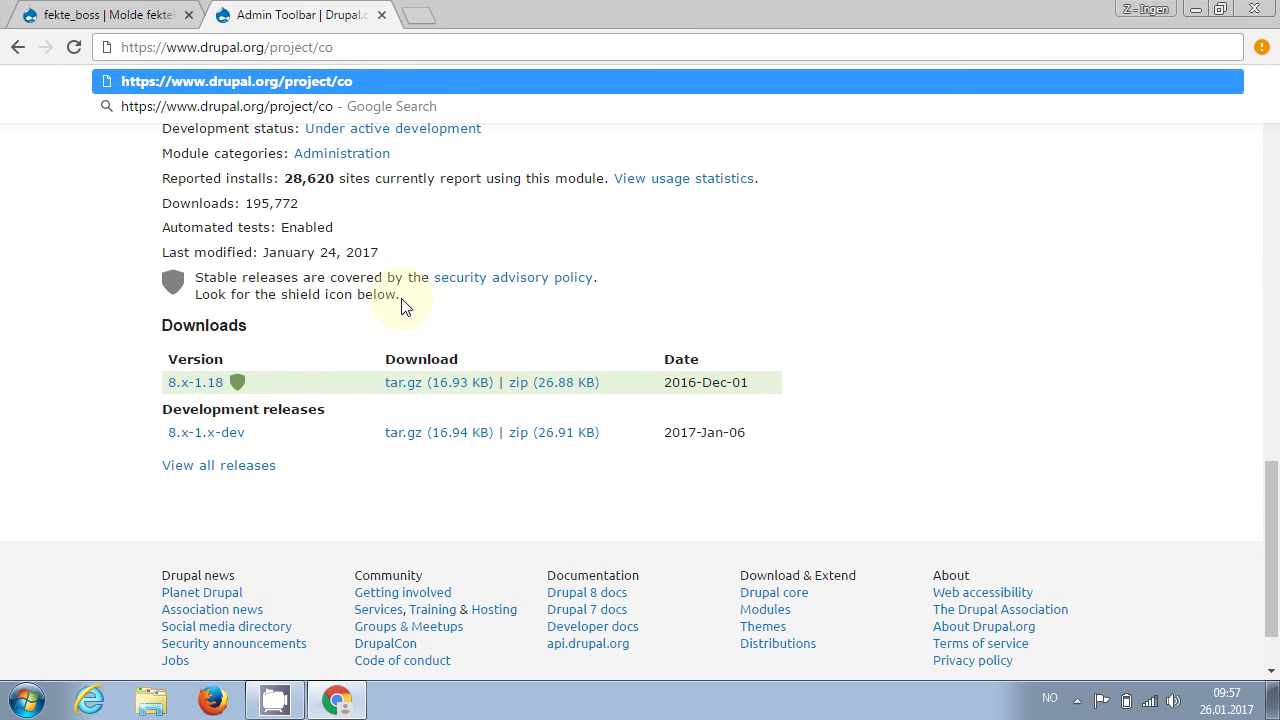
type("ffeee")
key("Return")
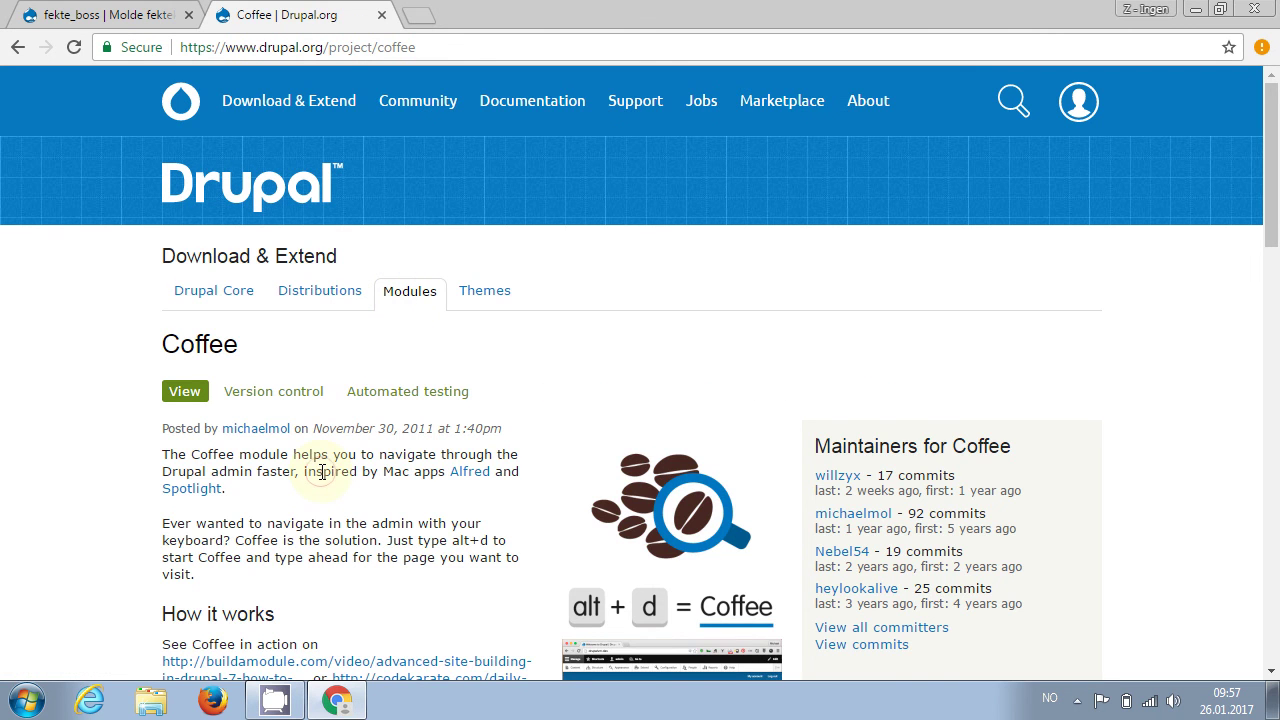
scroll(322, 472, "down", 4)
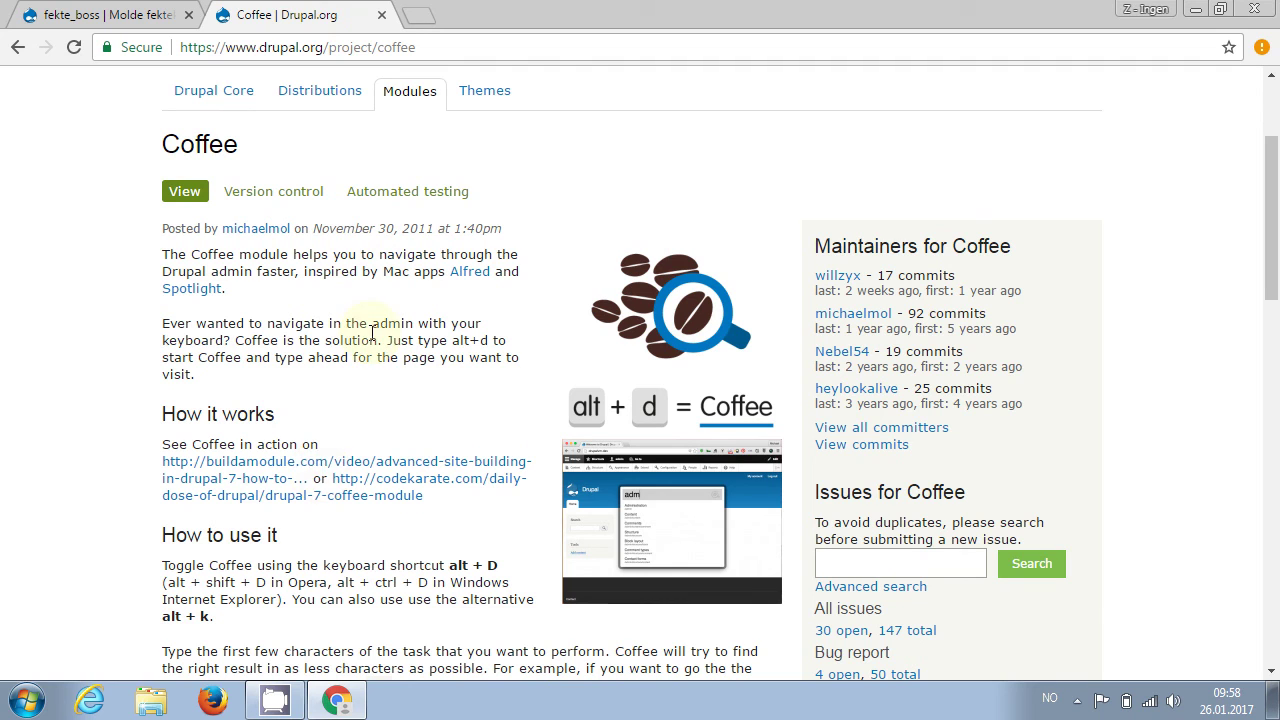
left_click(441, 44)
left_click(441, 44)
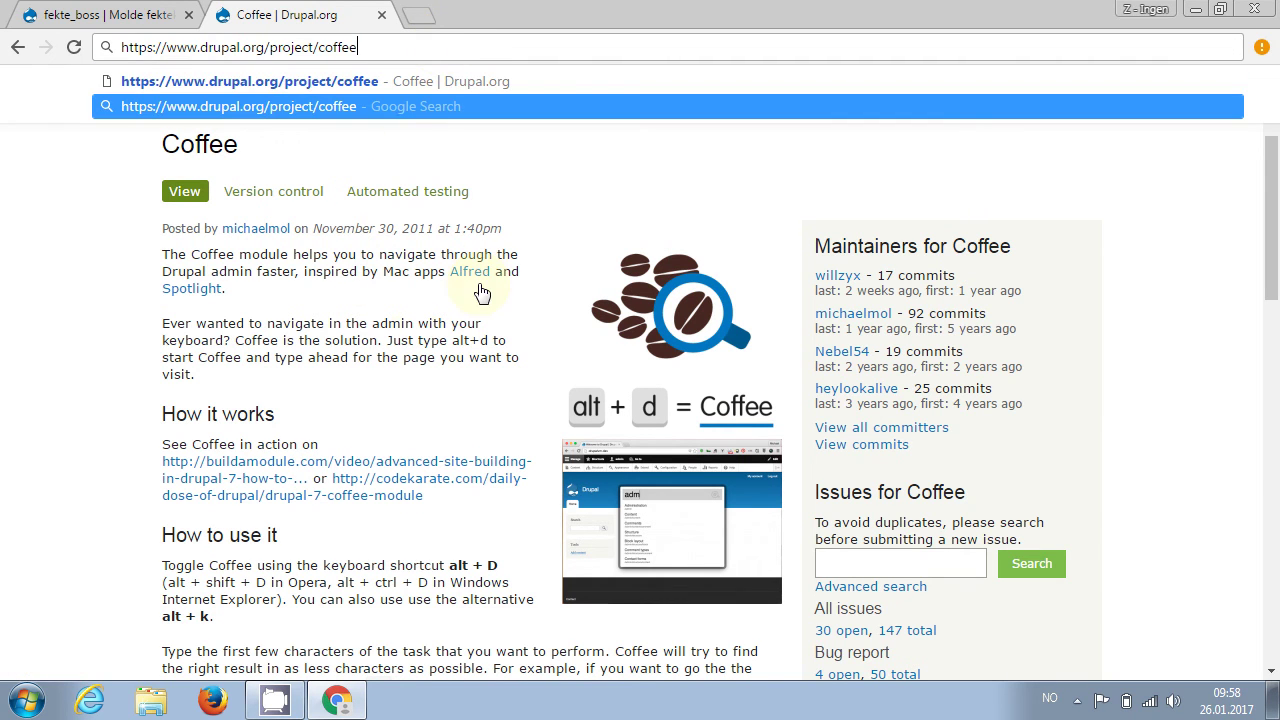
left_click(408, 343)
Copy the 8.x-1.0-beta2 zip download link and return to the Molde fekteklubb site tab
scroll(410, 351, "down", 5)
scroll(410, 351, "down", 5)
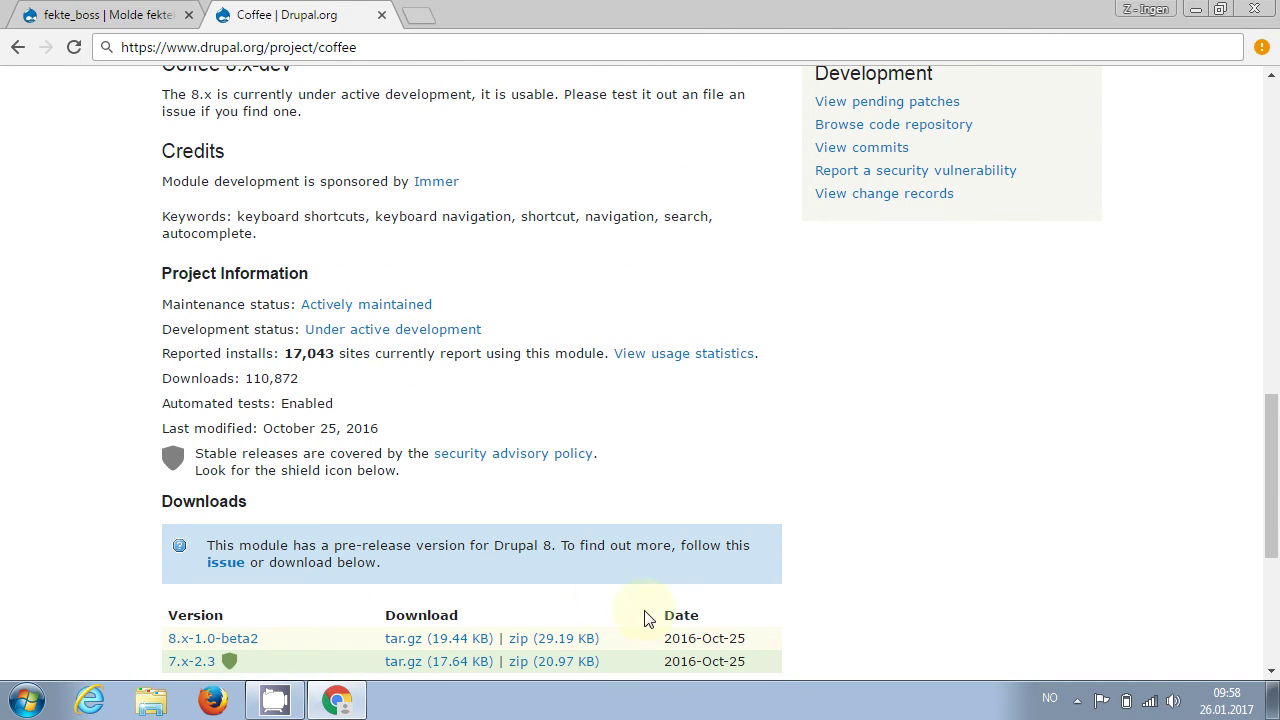
right_click(551, 639)
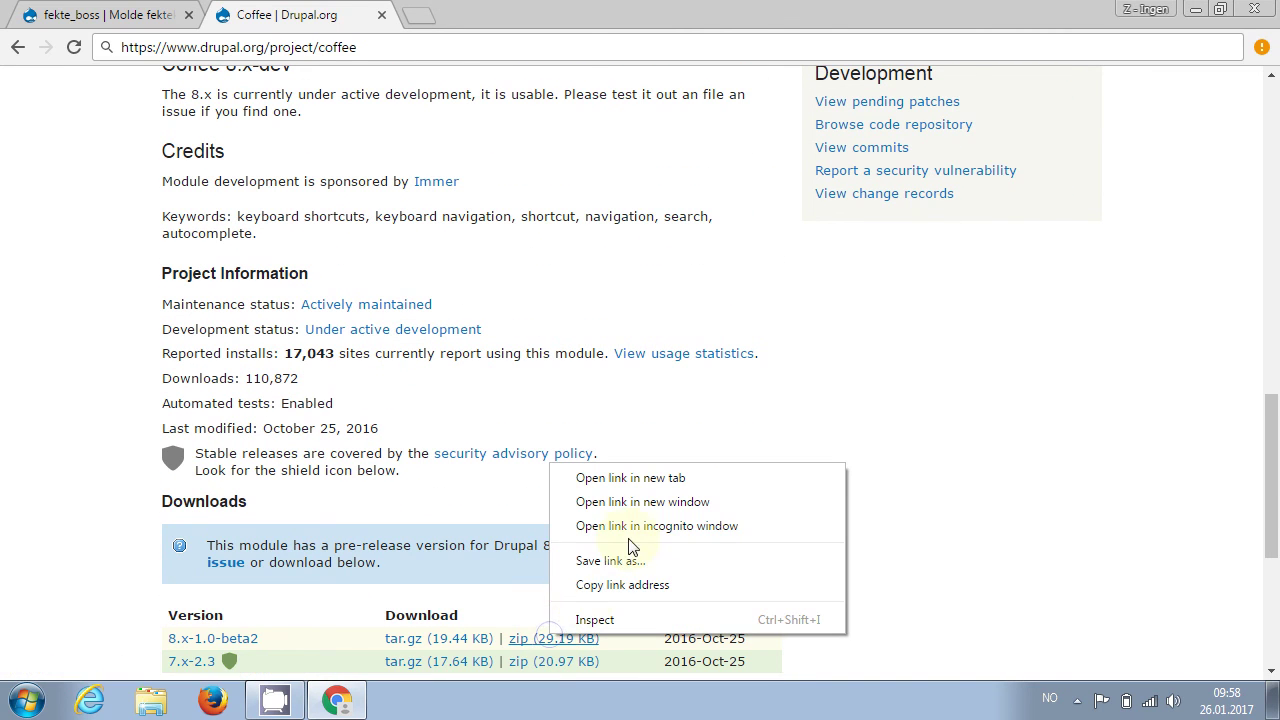
left_click(622, 584)
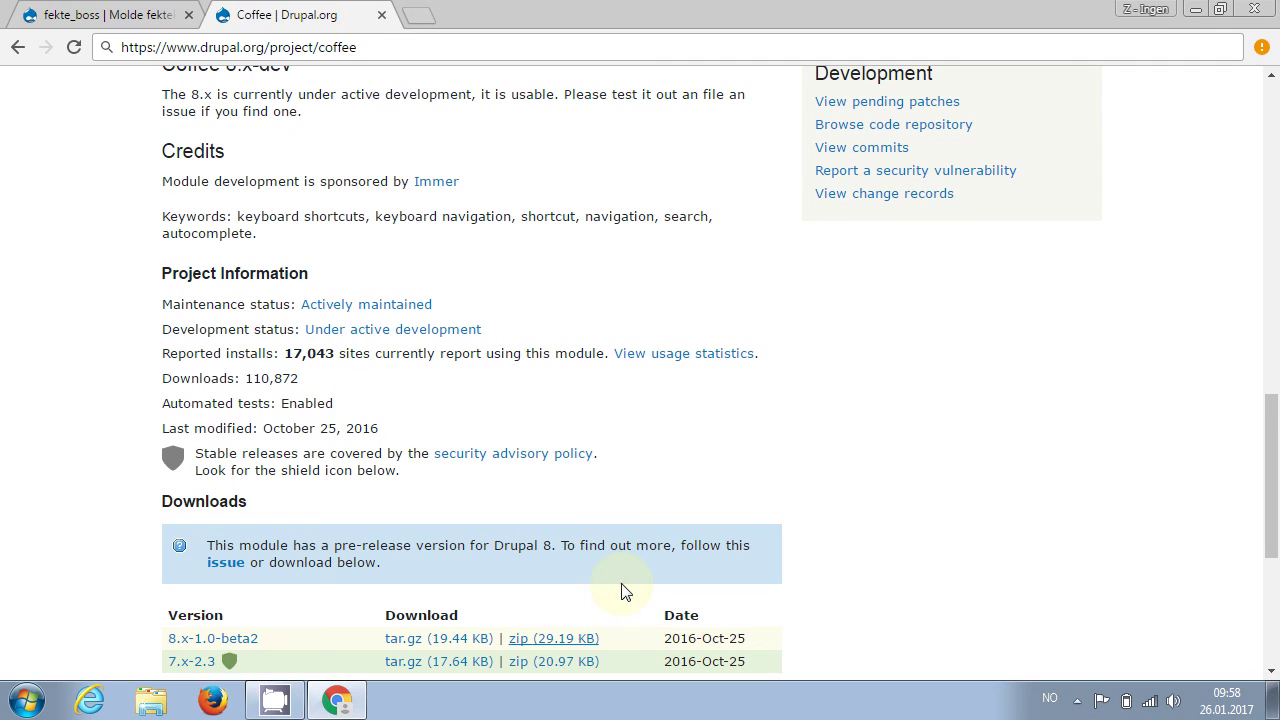
left_click(75, 15)
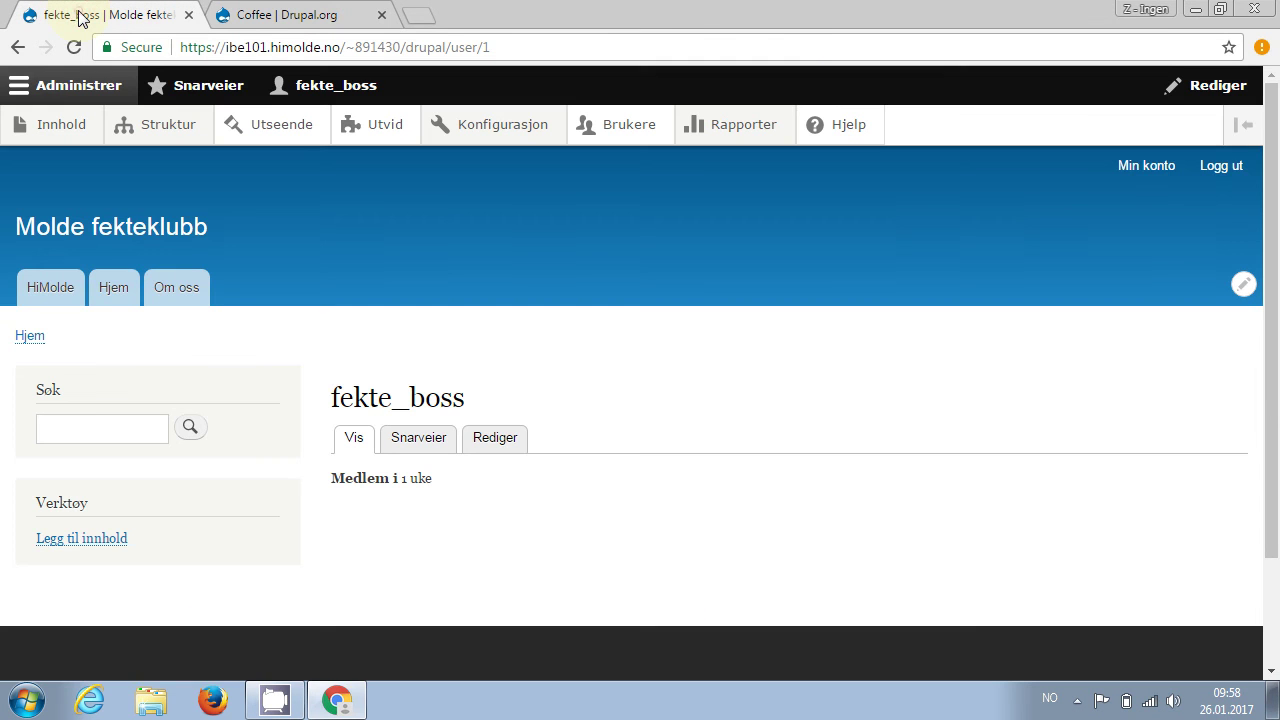
Under Utvid, install a new module from the pasted Coffee zip URL
left_click(377, 136)
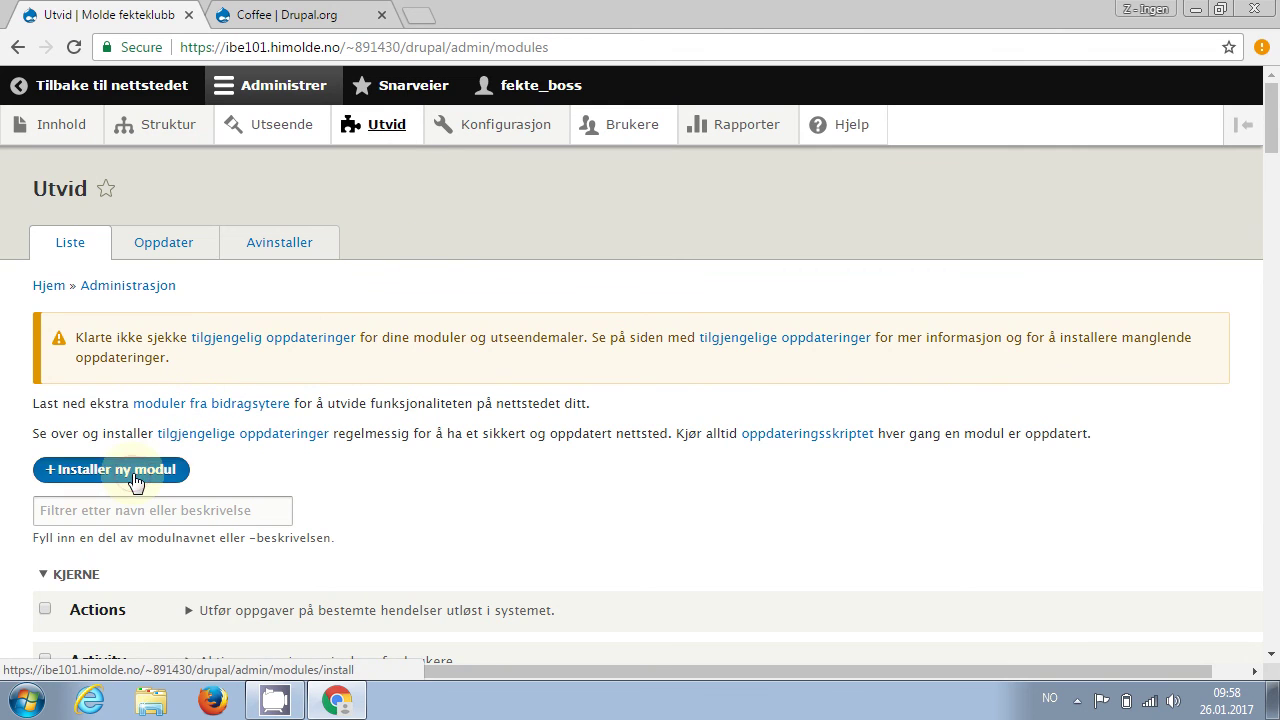
left_click(136, 482)
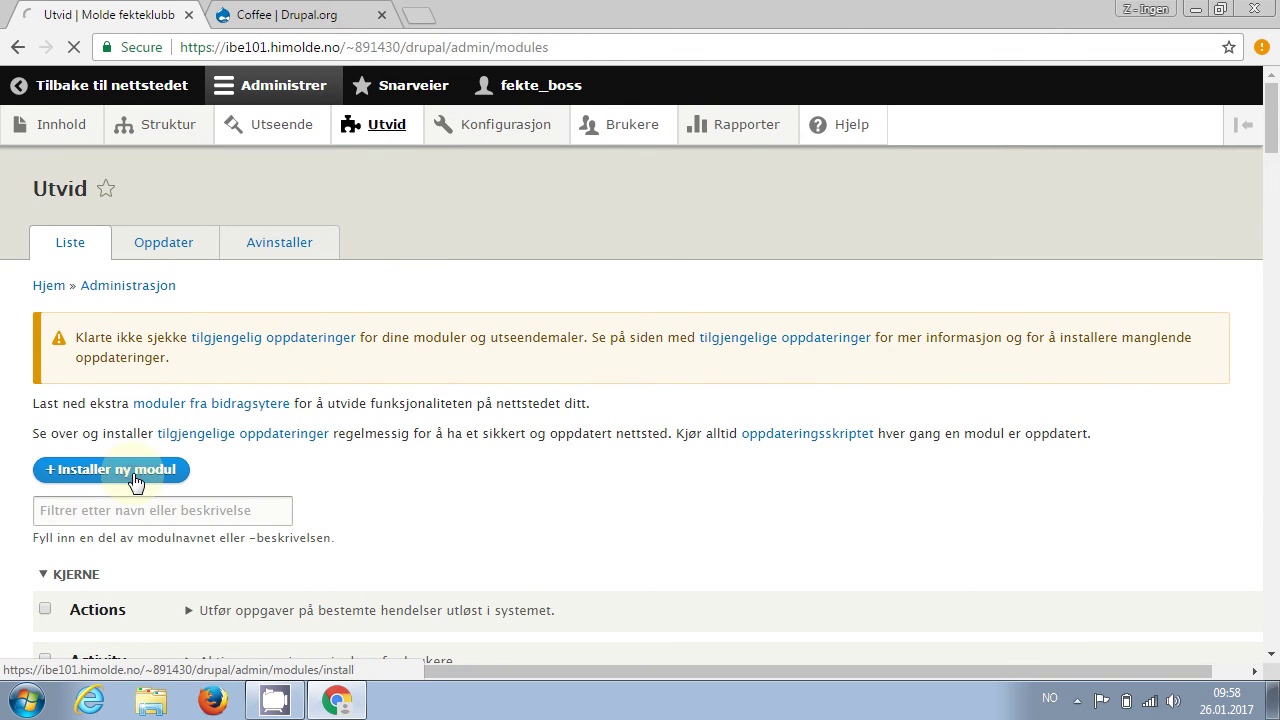
left_click(201, 372)
type("https://ftp.drupal.org/files/projects/coffee-8.x-1.0-beta2.zip")
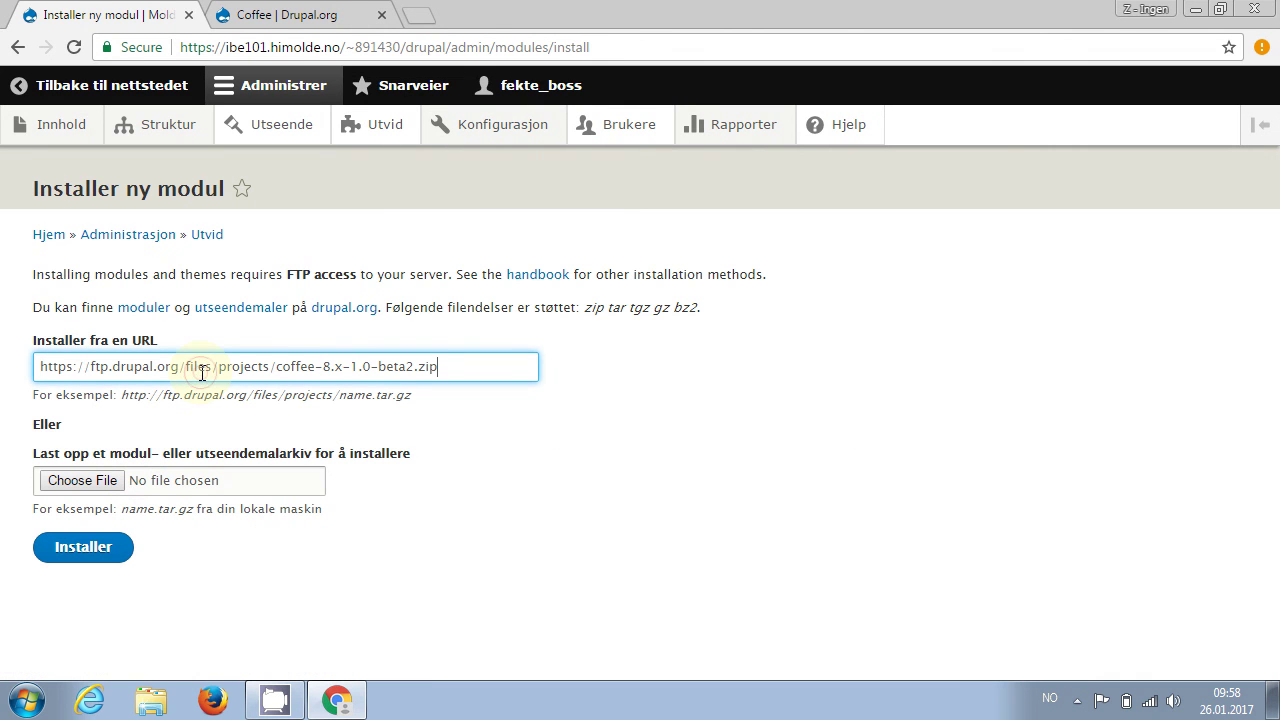
left_click(80, 553)
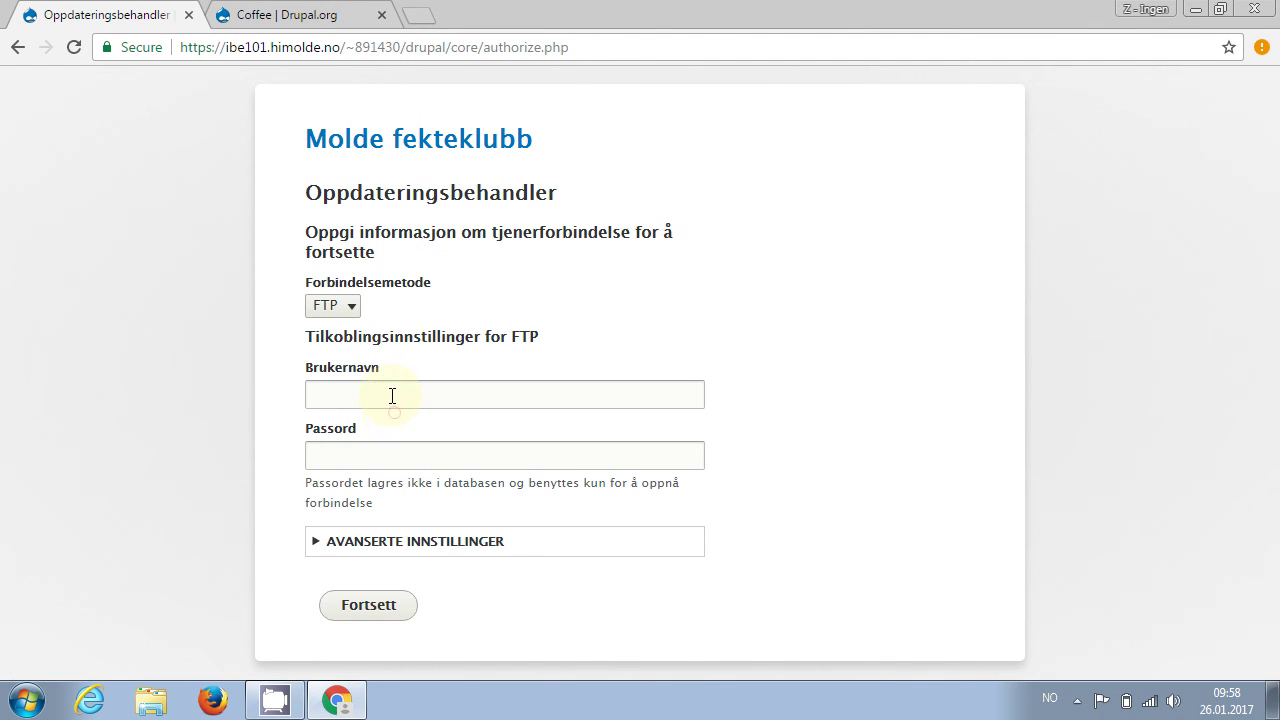
Enter the FTP username and password, run the installation, and continue to enable new modules
left_click(391, 394)
type("8")
key("Return")
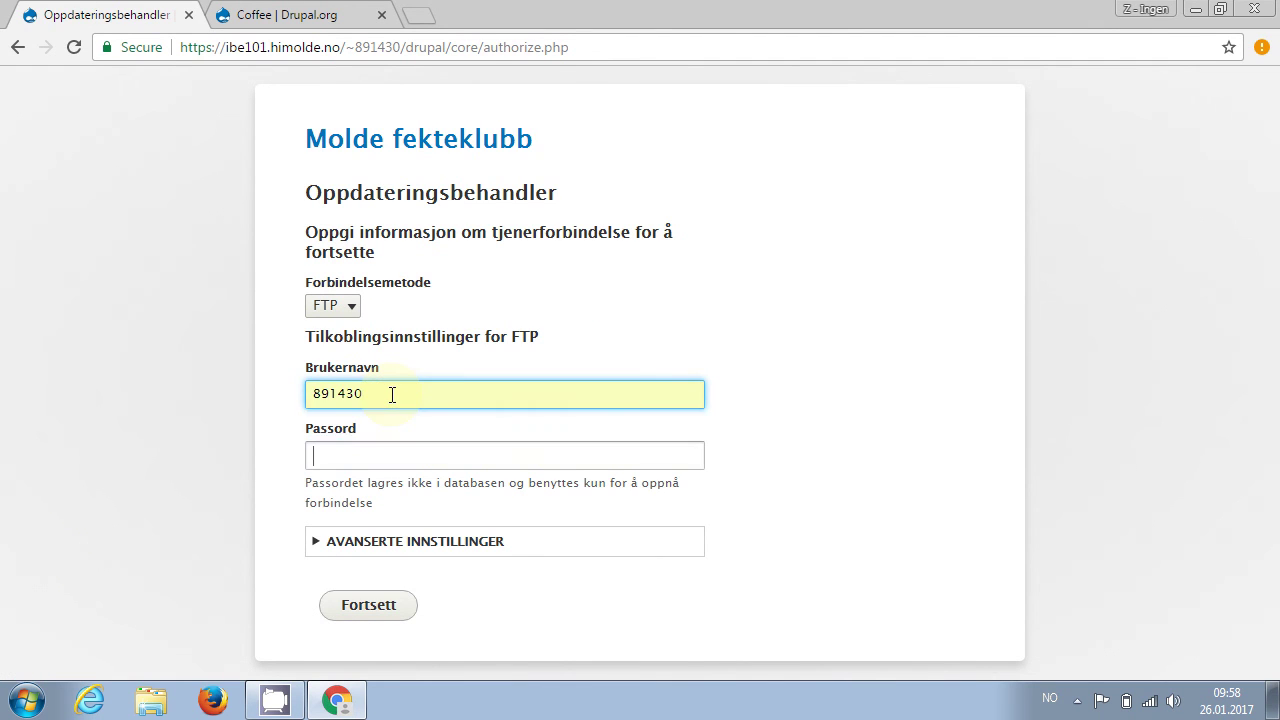
key("Tab")
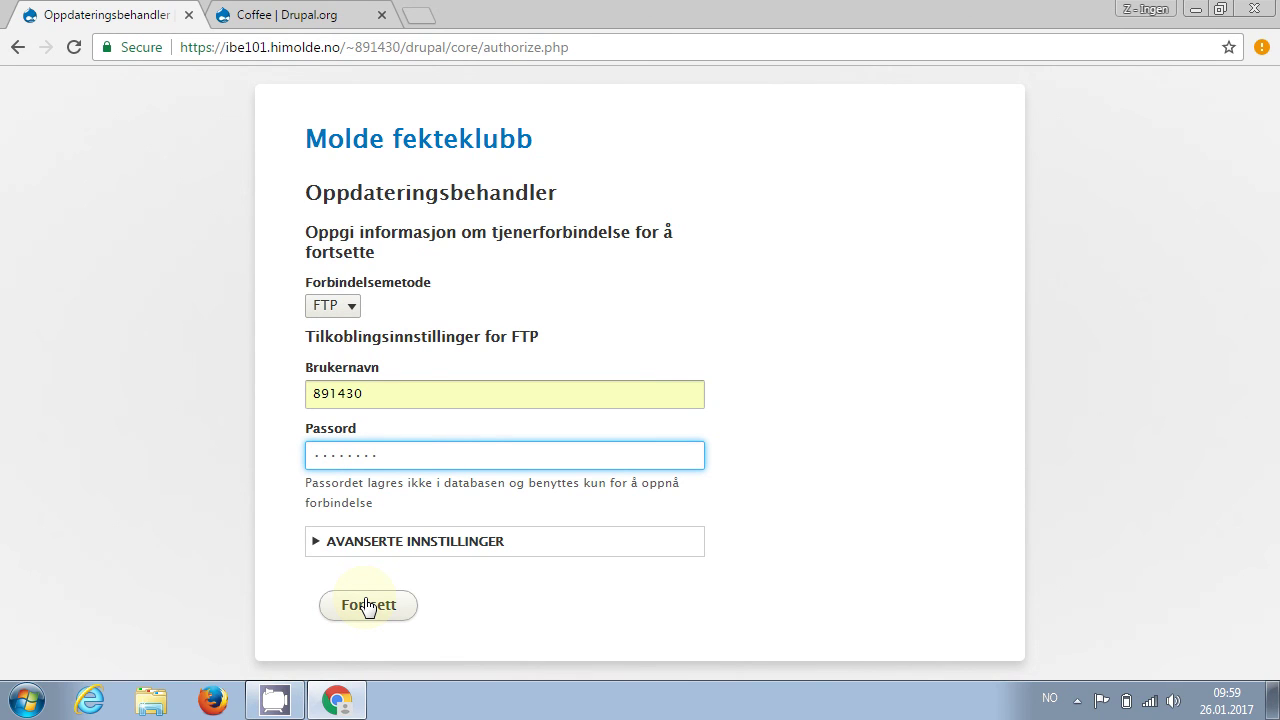
left_click(368, 605)
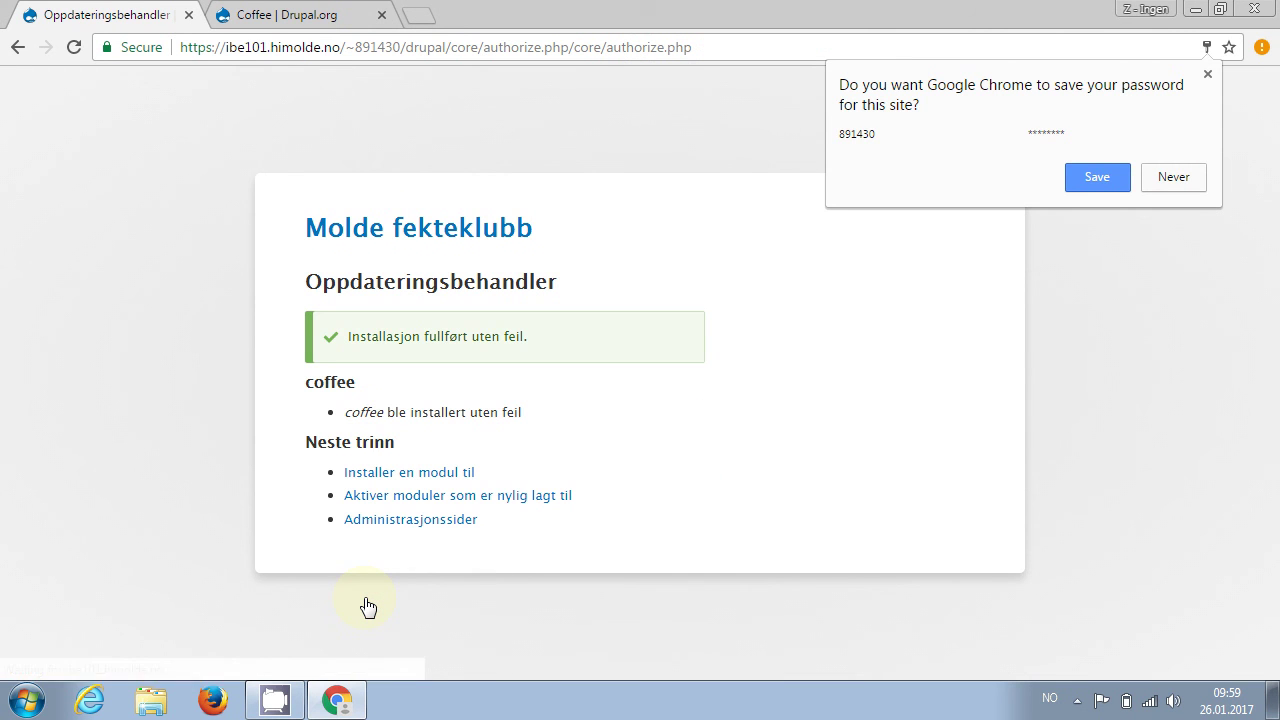
left_click(471, 497)
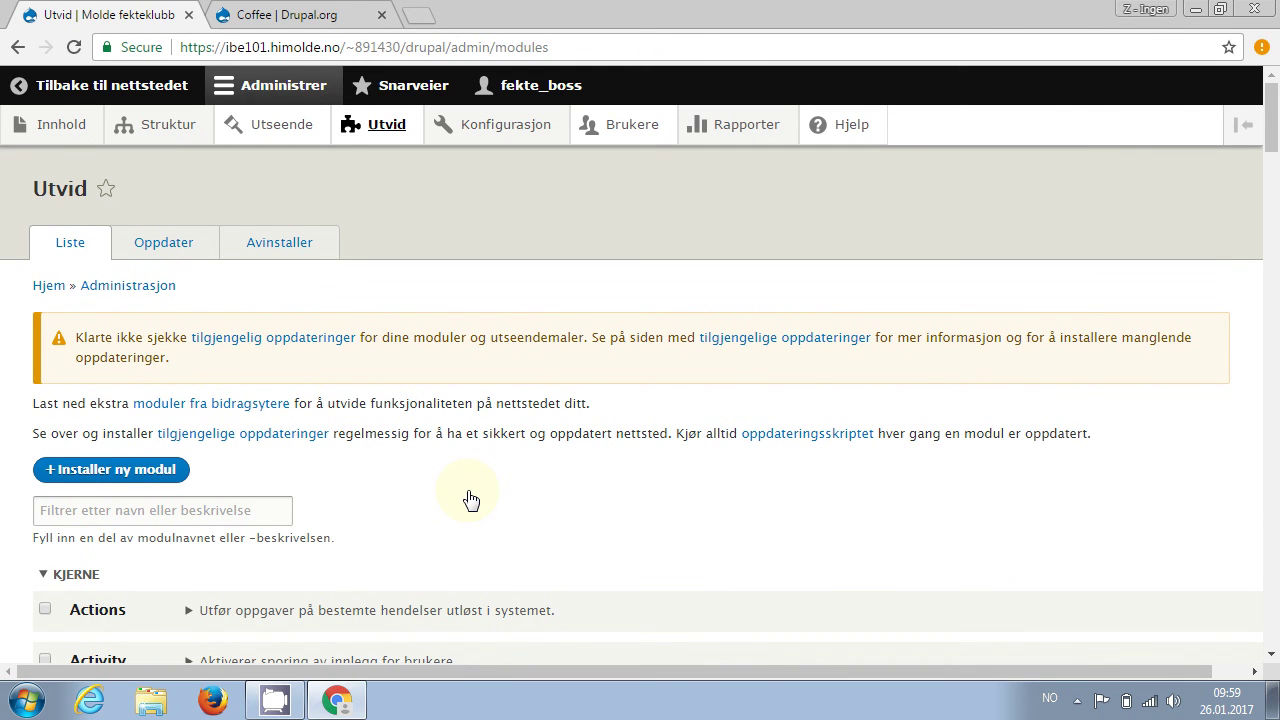
Filter the module list for 'coffee', tick the Coffee module and install it
left_click(264, 514)
type("co")
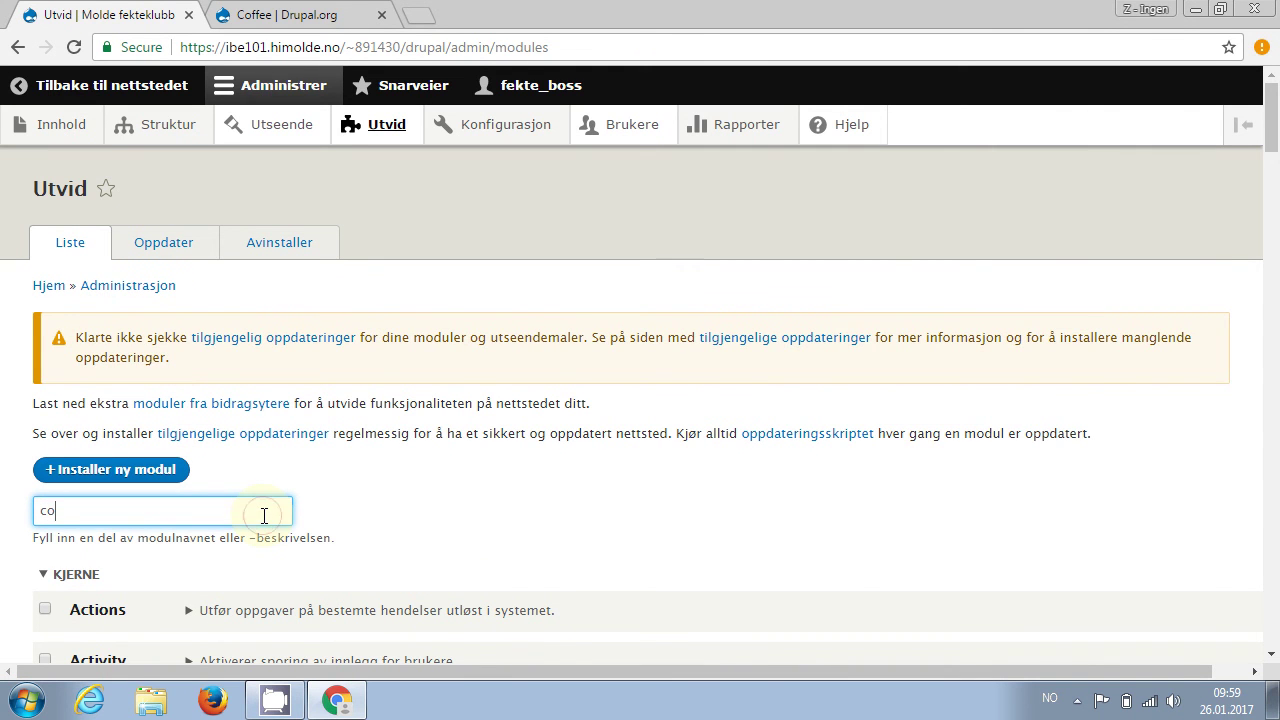
type("ffee")
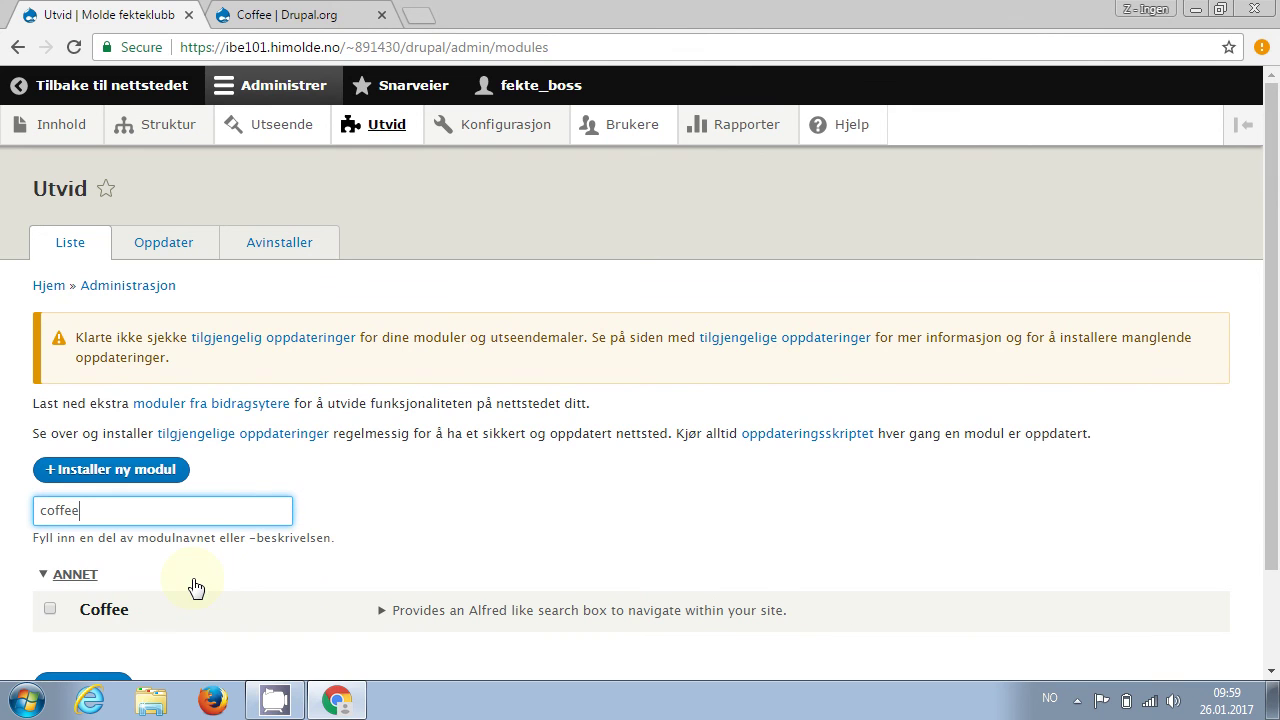
left_click(49, 608)
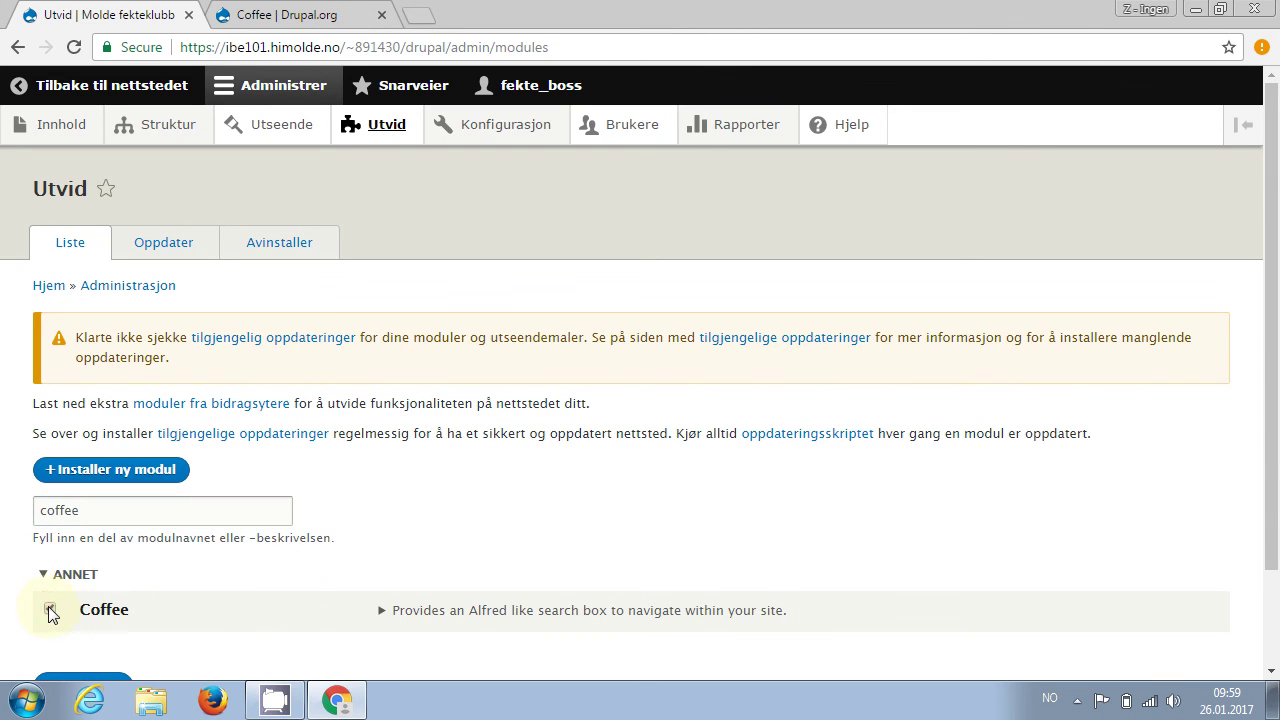
left_click(81, 672)
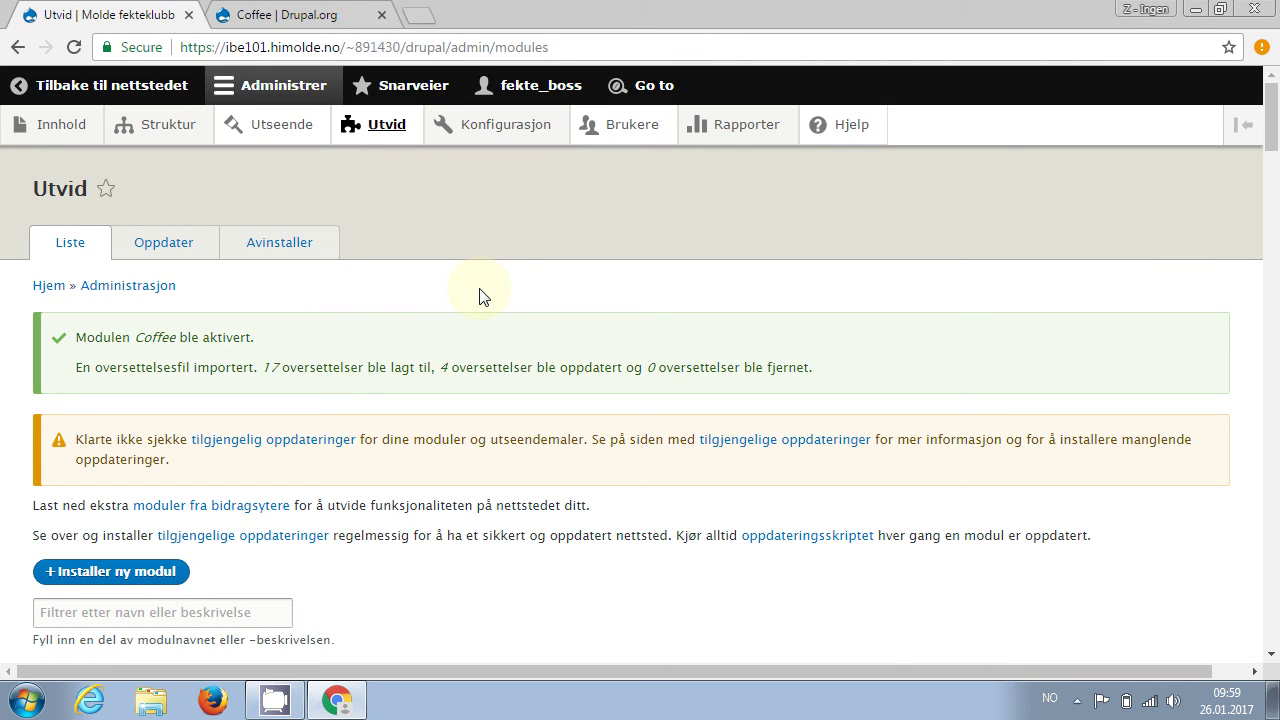
Use the Alt+D quick search with 'arti', 'yte' and 'teks' to reach Artikkel, Ytelse and Tekstformater
key("alt+d")
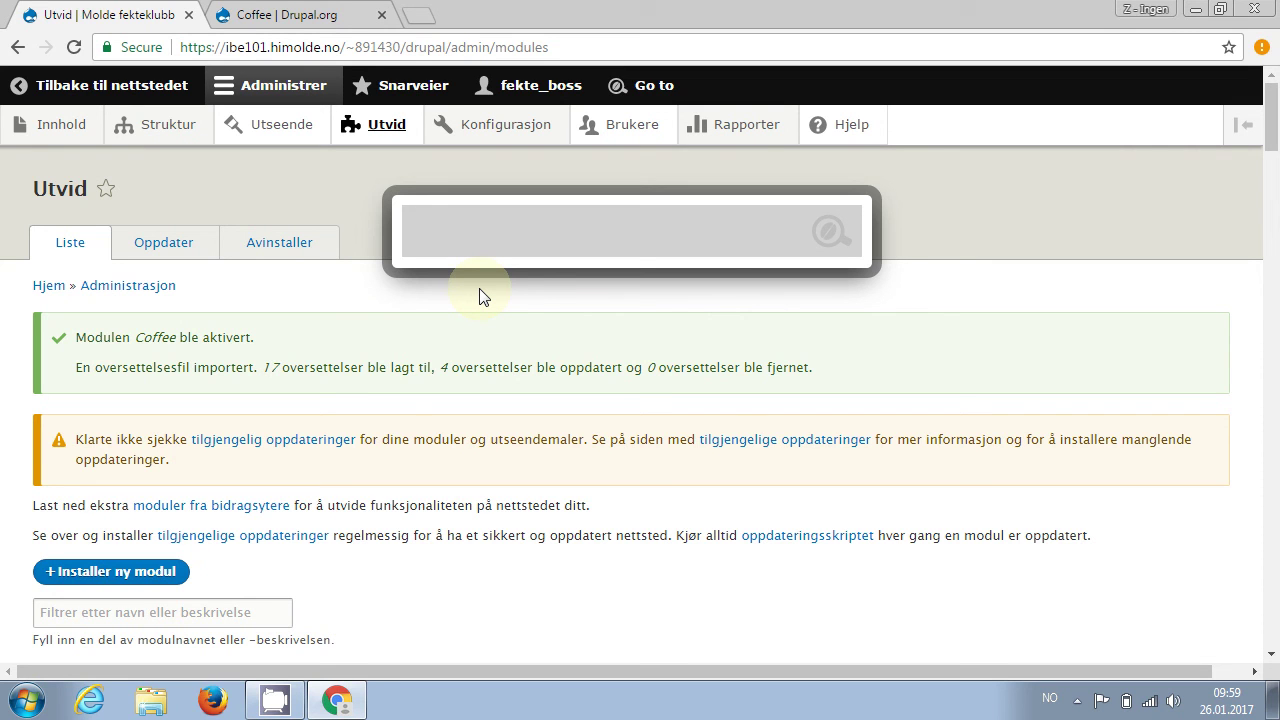
type("ar")
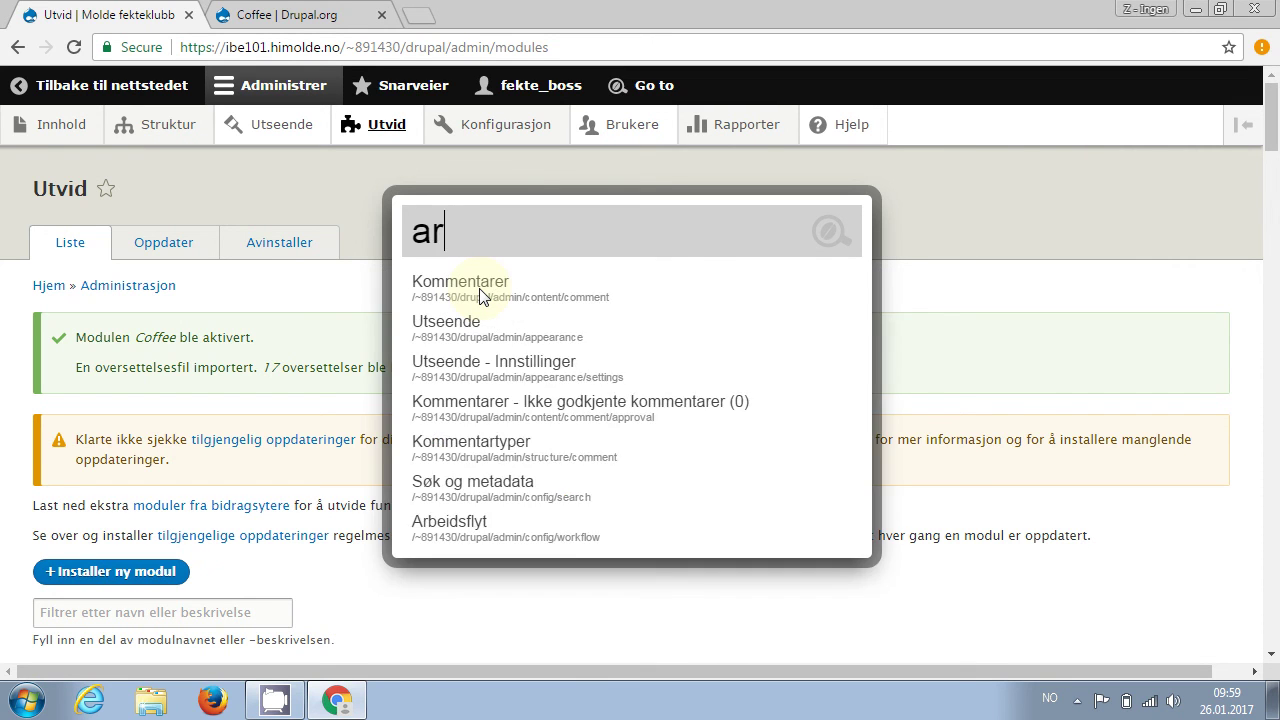
type("ti")
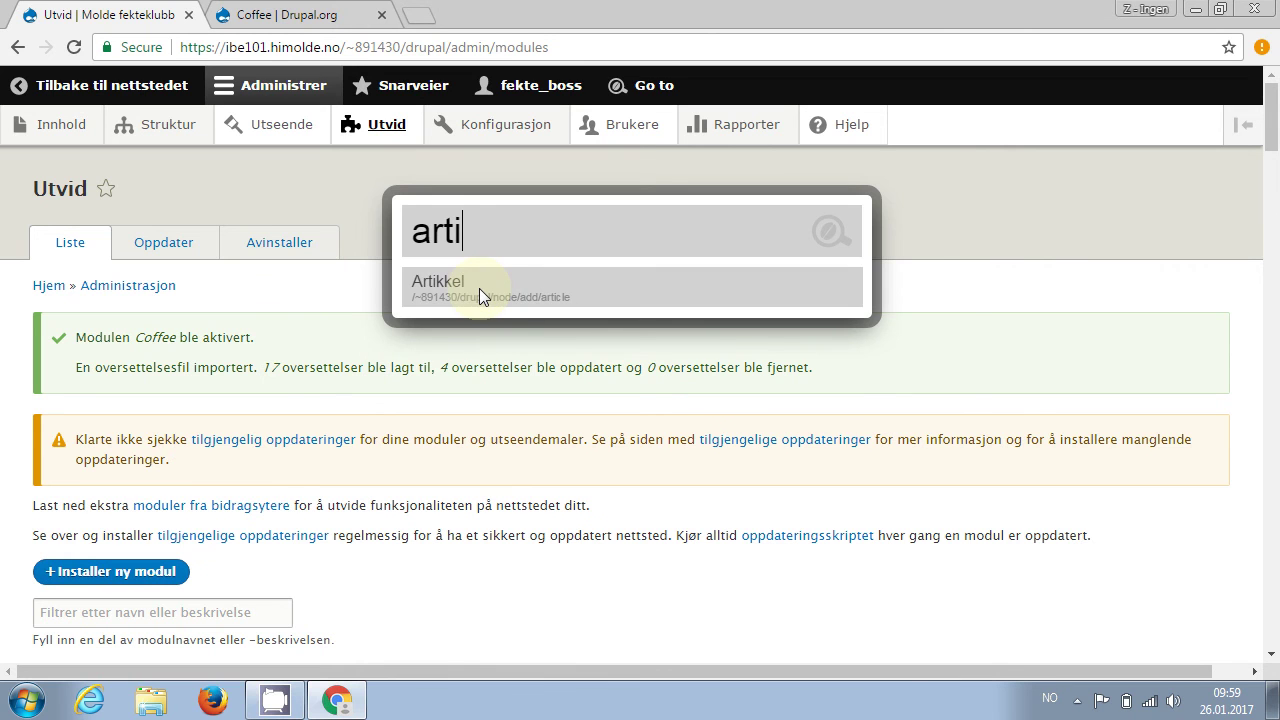
left_click(480, 291)
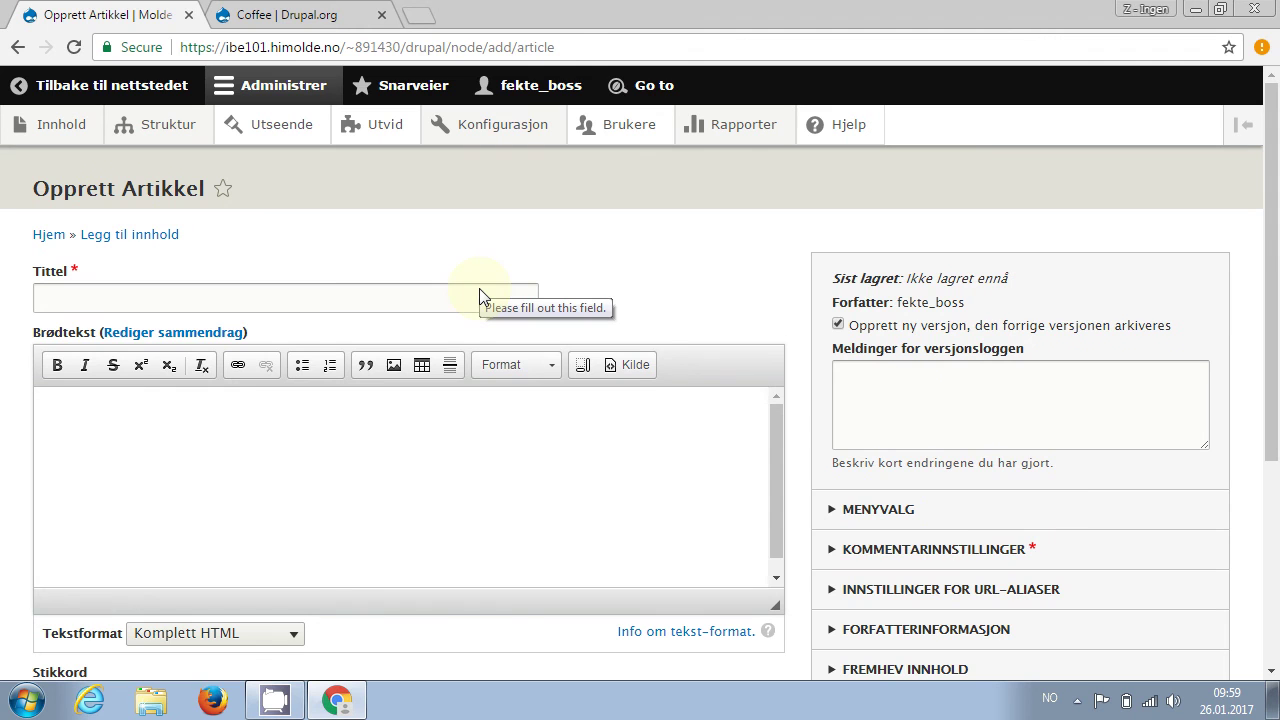
key("alt+d")
type("yte")
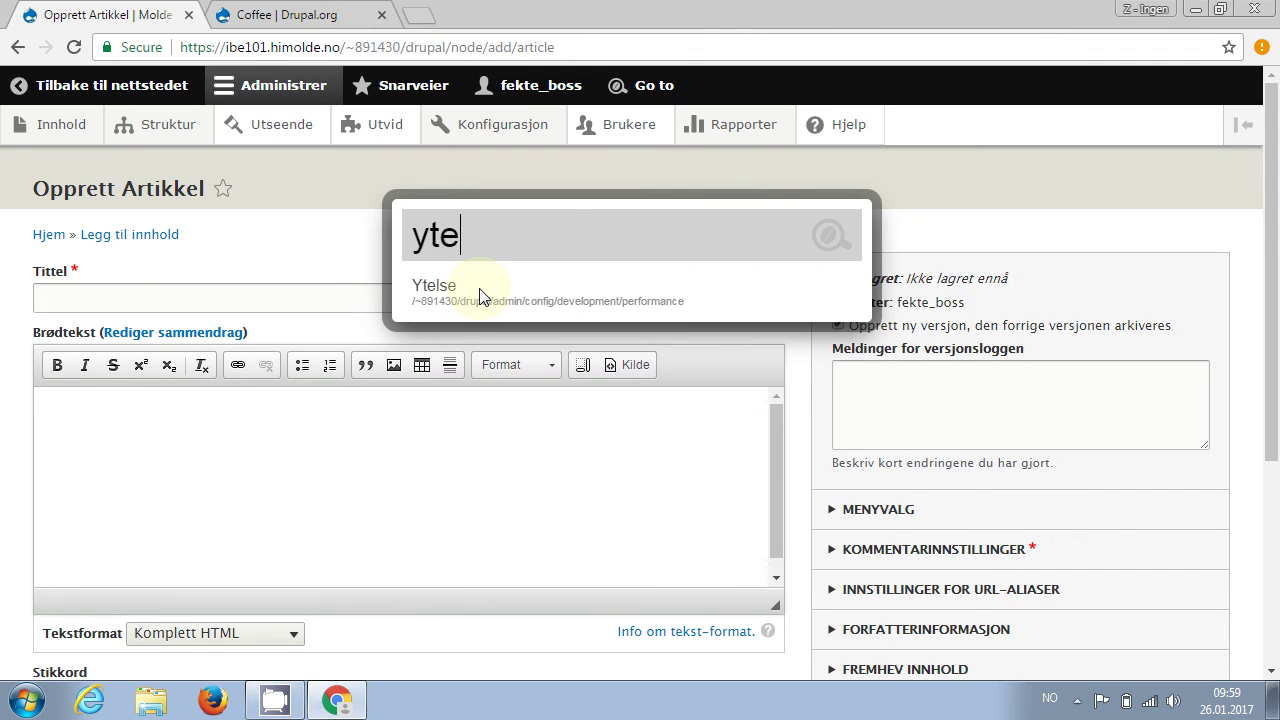
left_click(479, 292)
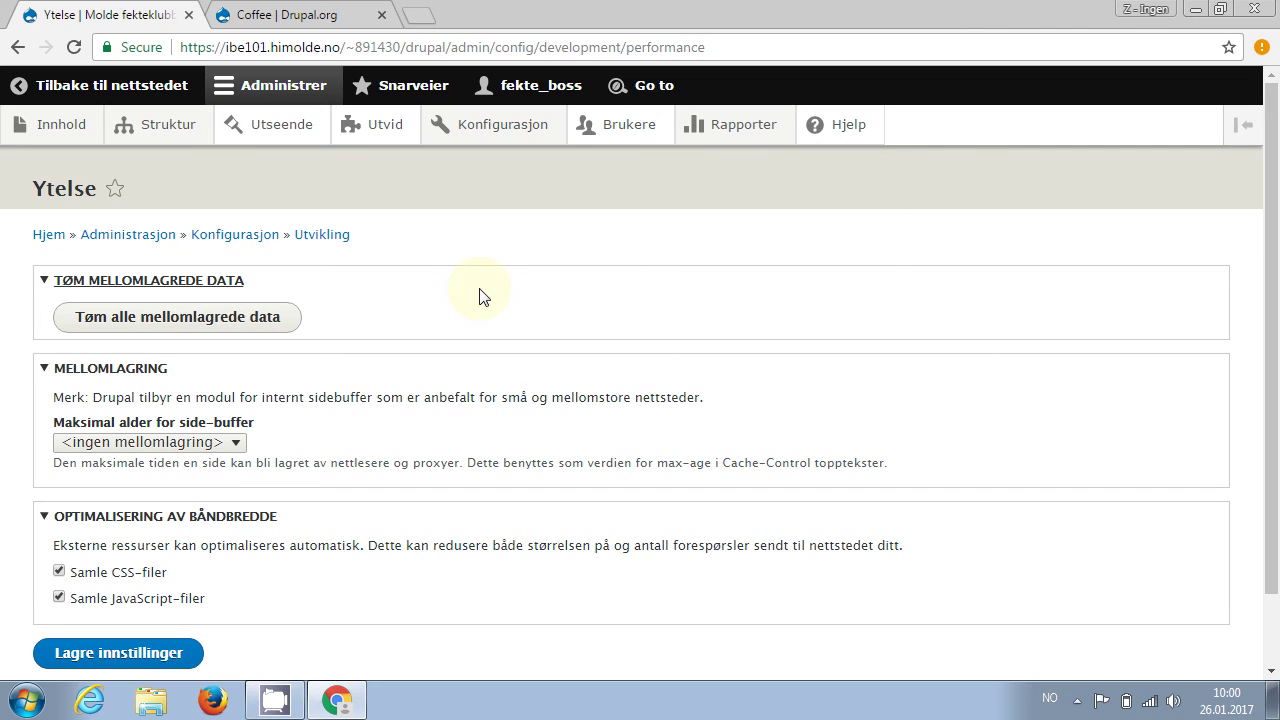
key("alt+d")
type("te")
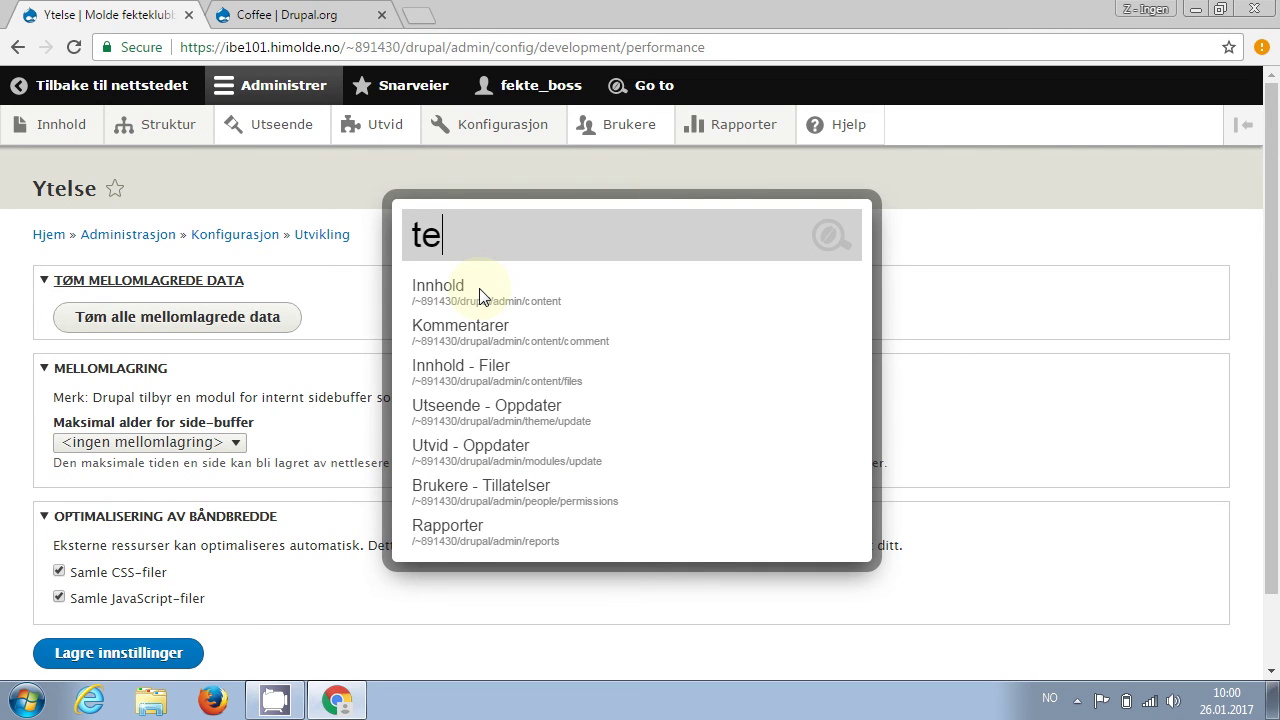
type("ks")
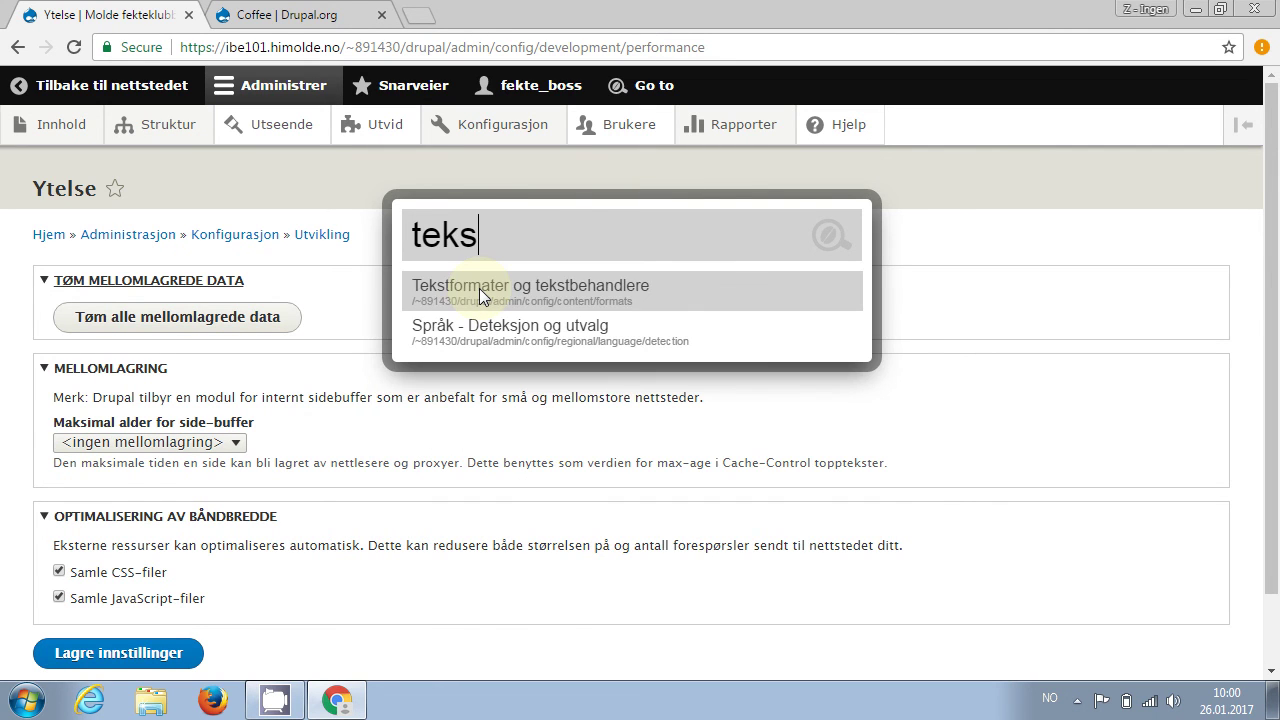
left_click(479, 288)
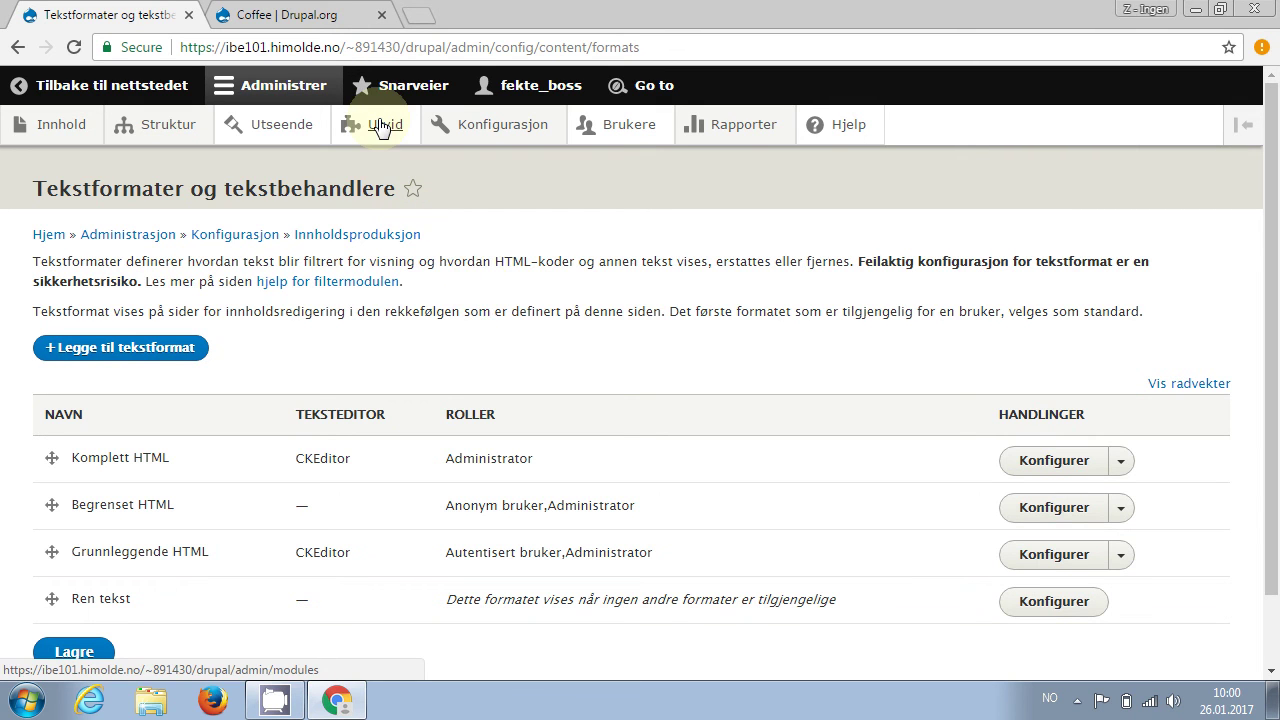
mouse_move(487, 136)
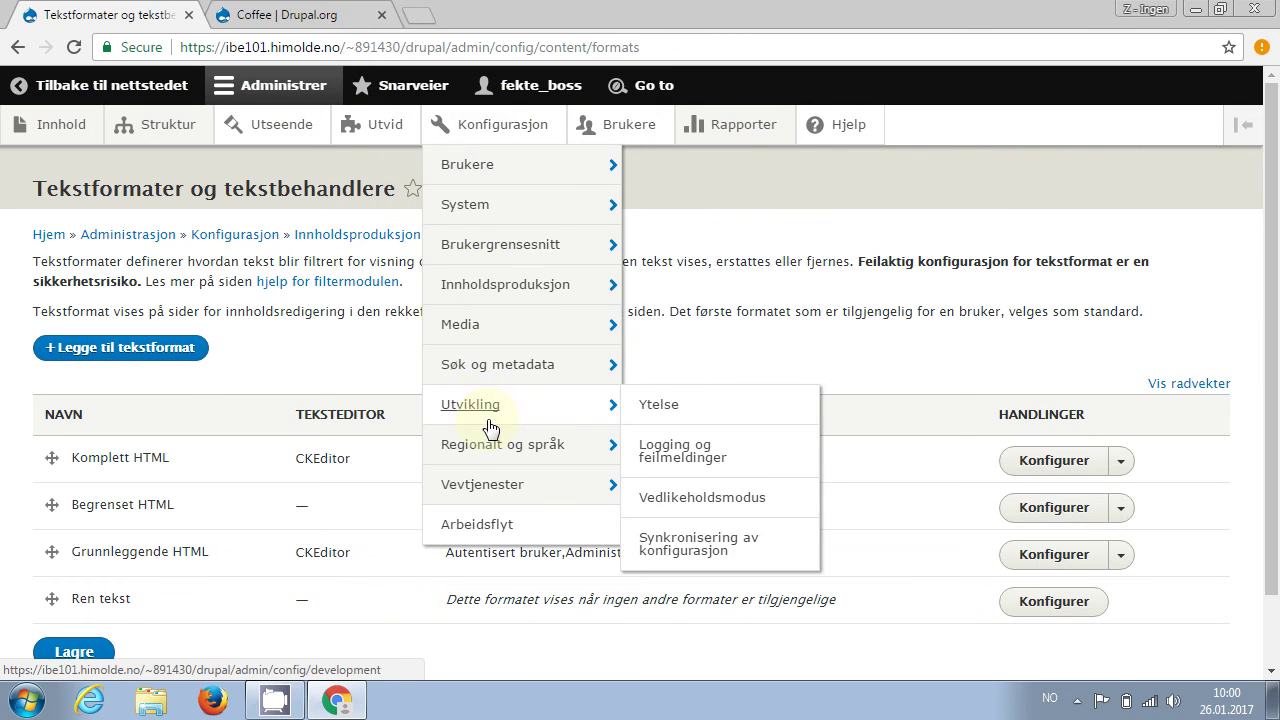
mouse_move(47, 144)
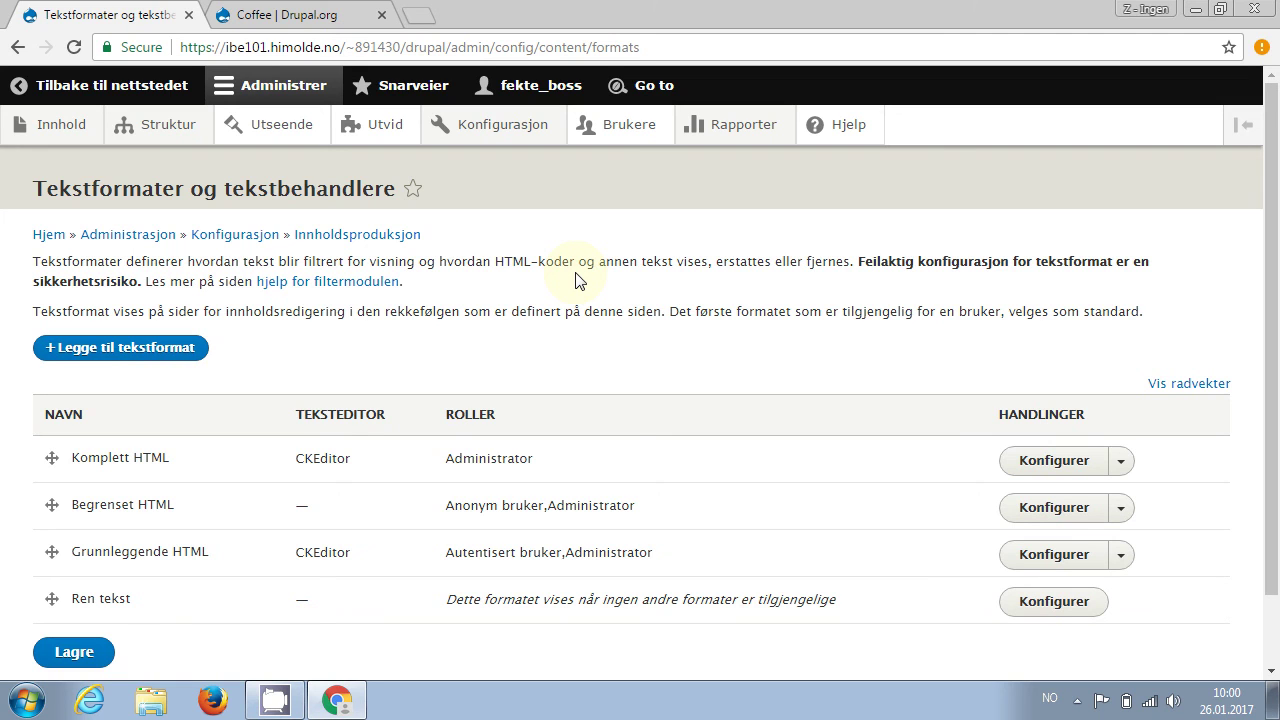
key("alt+Tab")
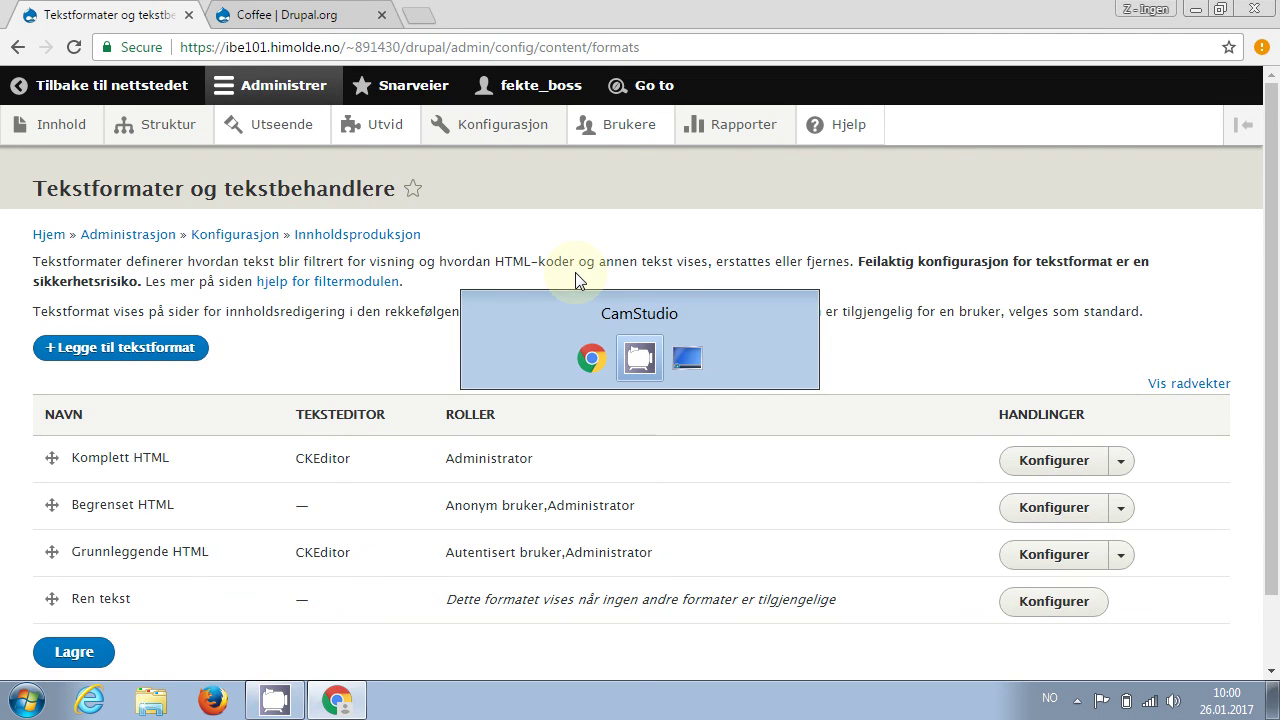